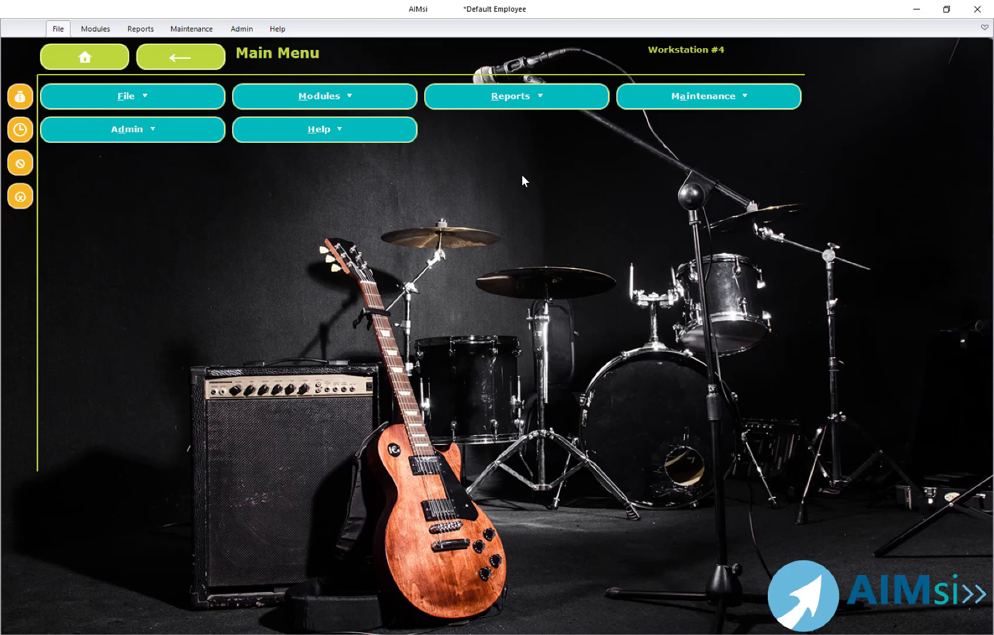
Step: Open the Maintain Sub Categories window and review the attributes assigned to the Band Flute and Print-Piano Mixed Folios sub categories
left_click(190, 30)
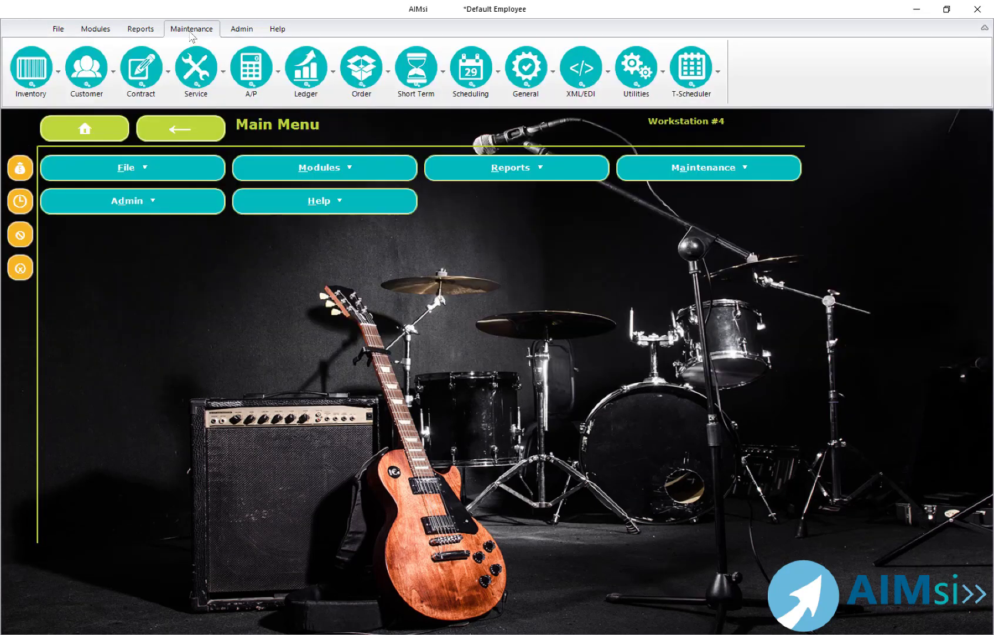
left_click(60, 72)
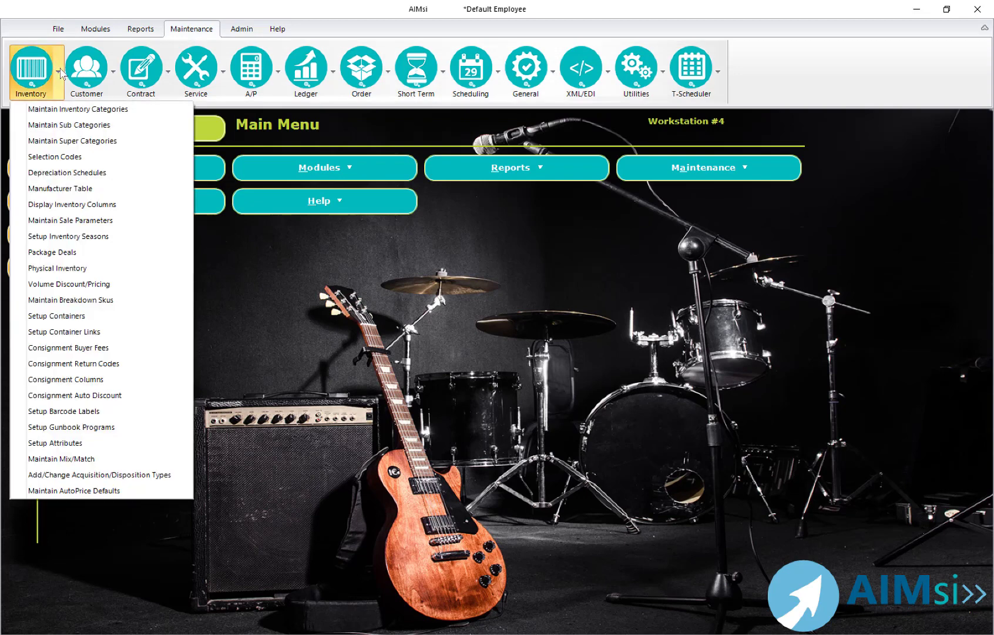
left_click(58, 126)
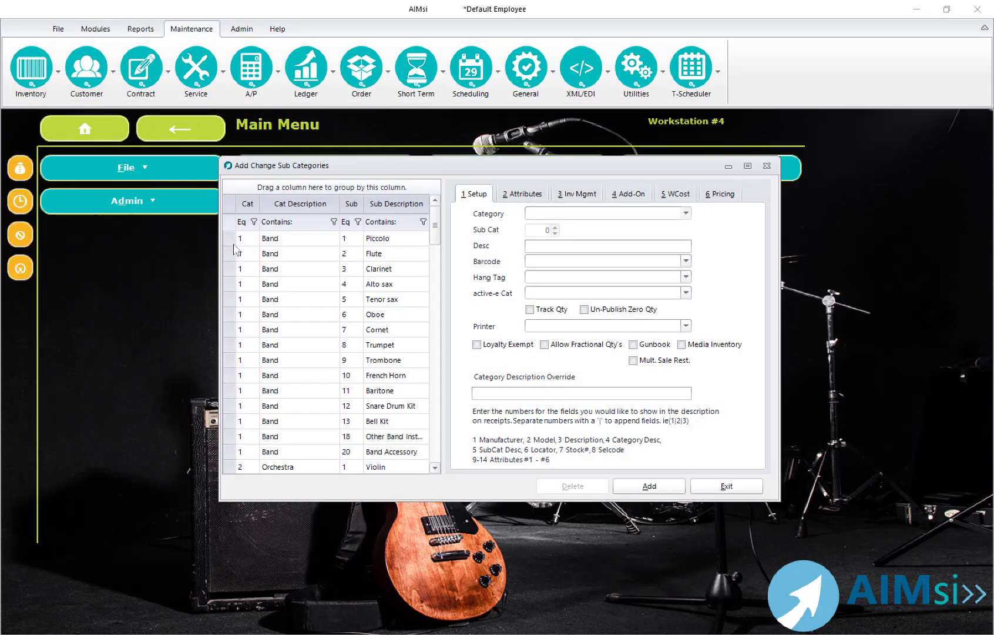
left_click(327, 259)
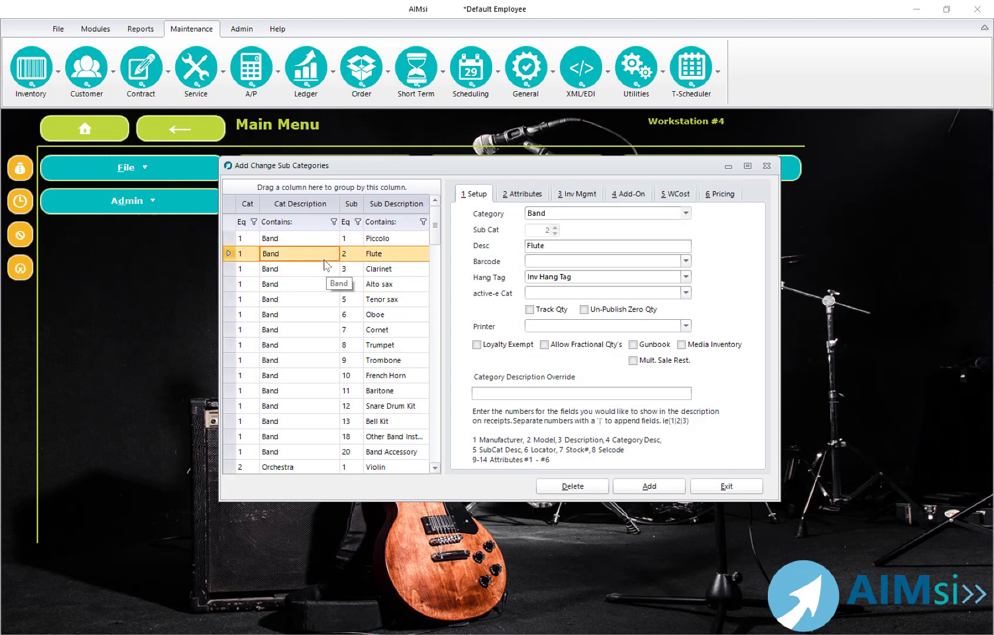
left_click(519, 197)
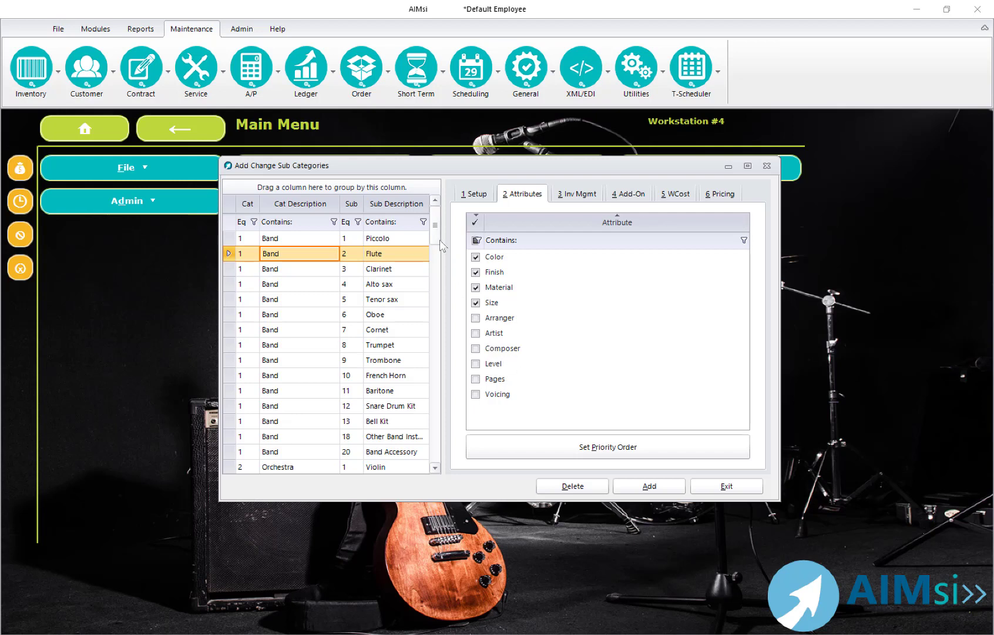
left_click_drag(441, 243, 446, 459)
left_click(367, 434)
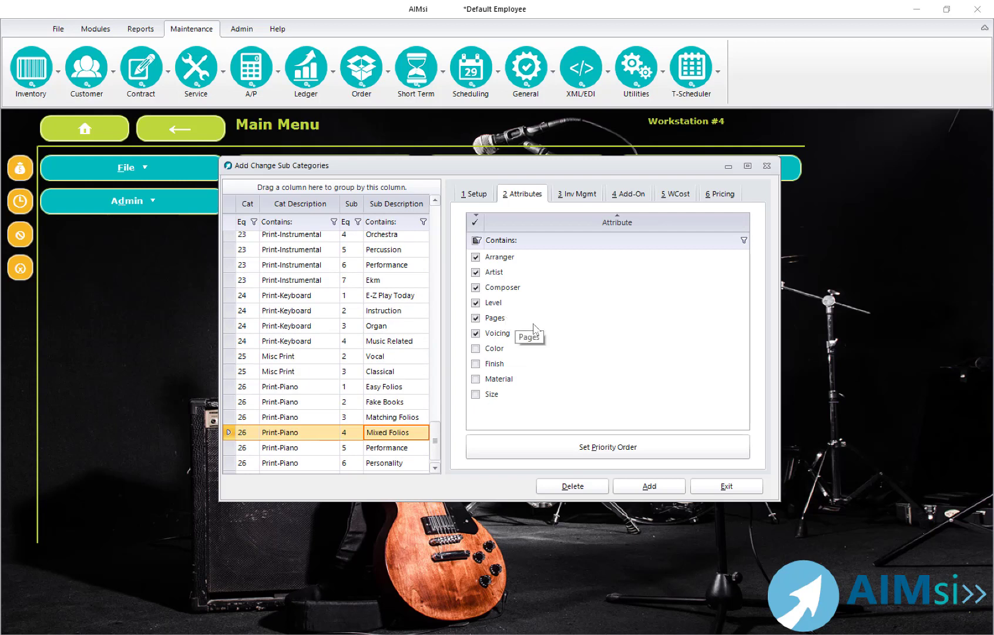
left_click(715, 494)
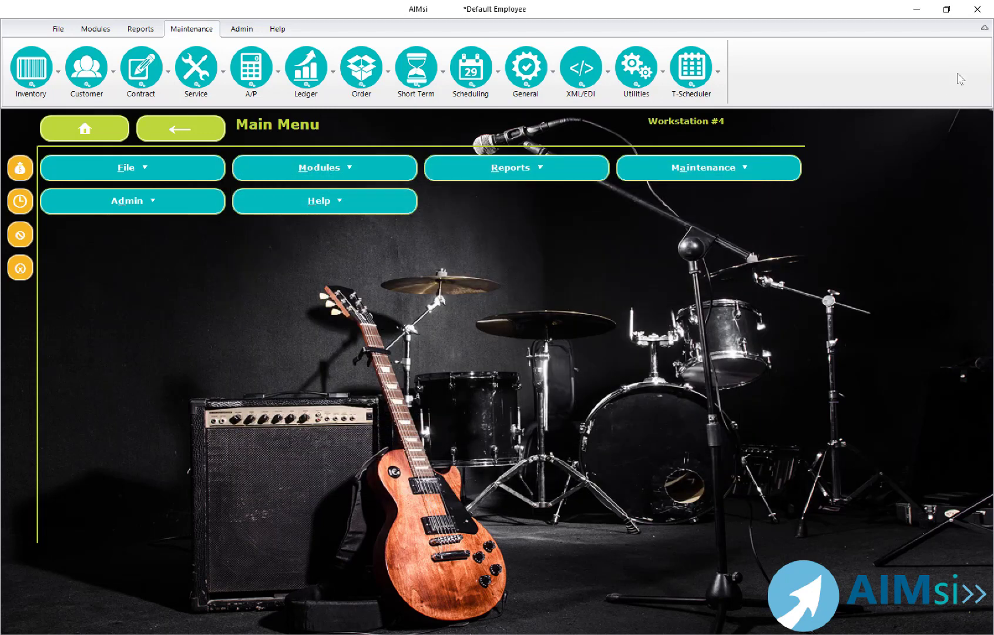
Step: Collapse the ribbon and open the Add Inventory maintenance window from the Inventory module
left_click(985, 28)
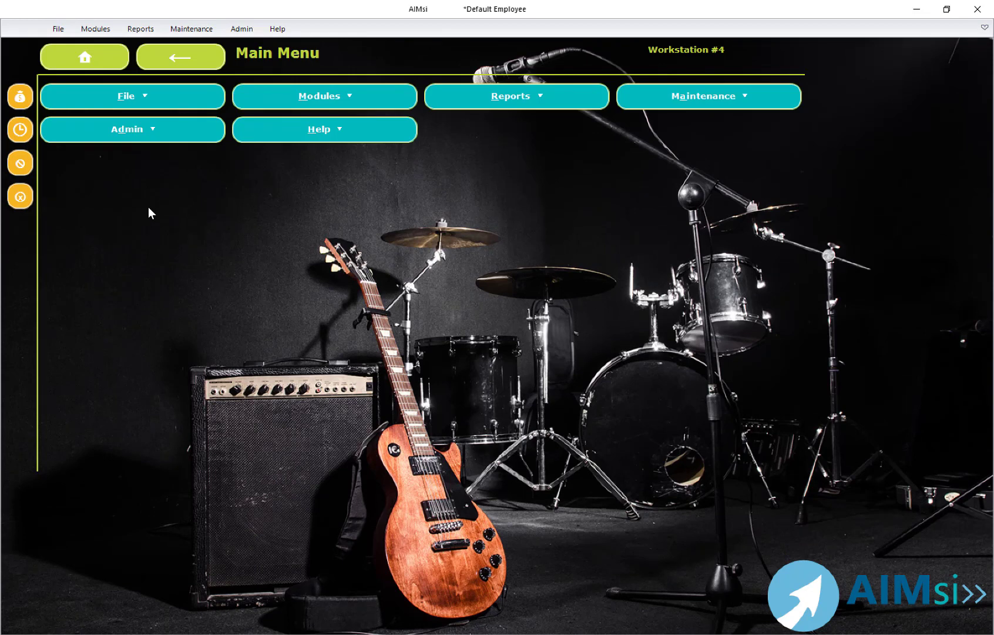
left_click(262, 99)
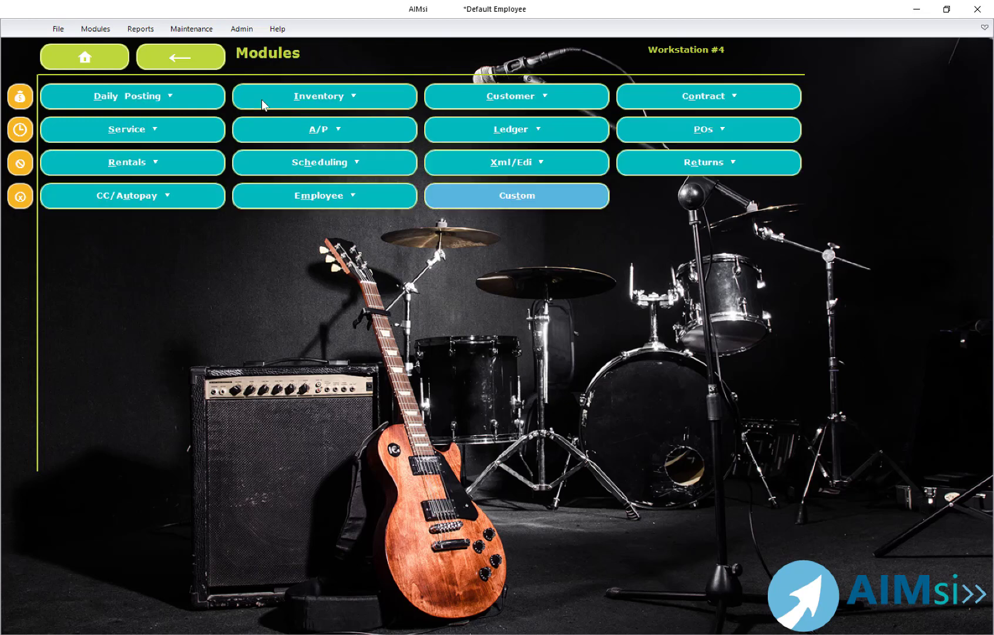
left_click(262, 100)
left_click(155, 102)
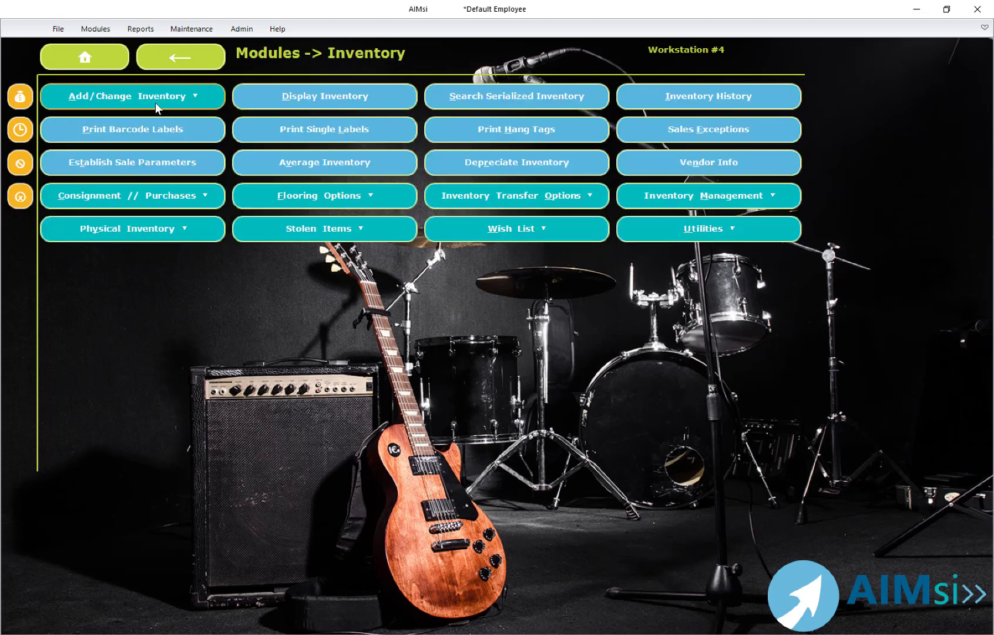
left_click(157, 103)
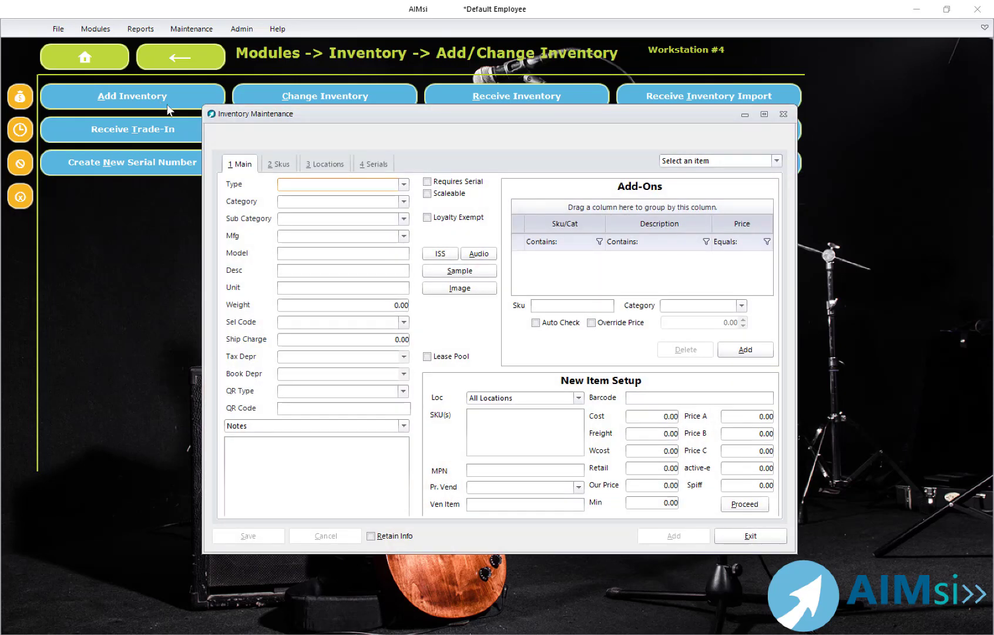
Step: Set the new item's type to Accessories
left_click(403, 186)
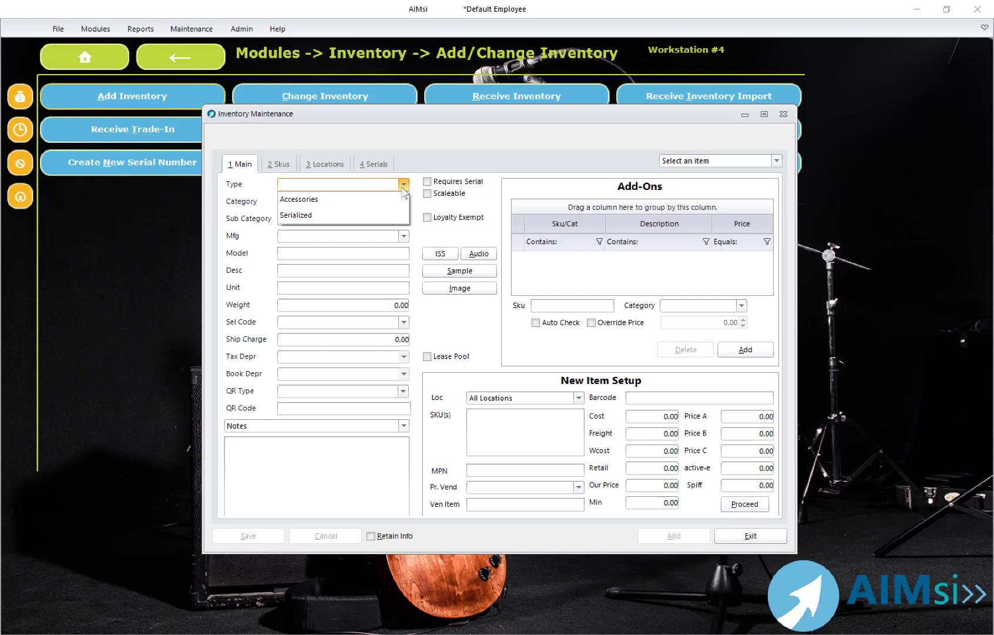
left_click(391, 200)
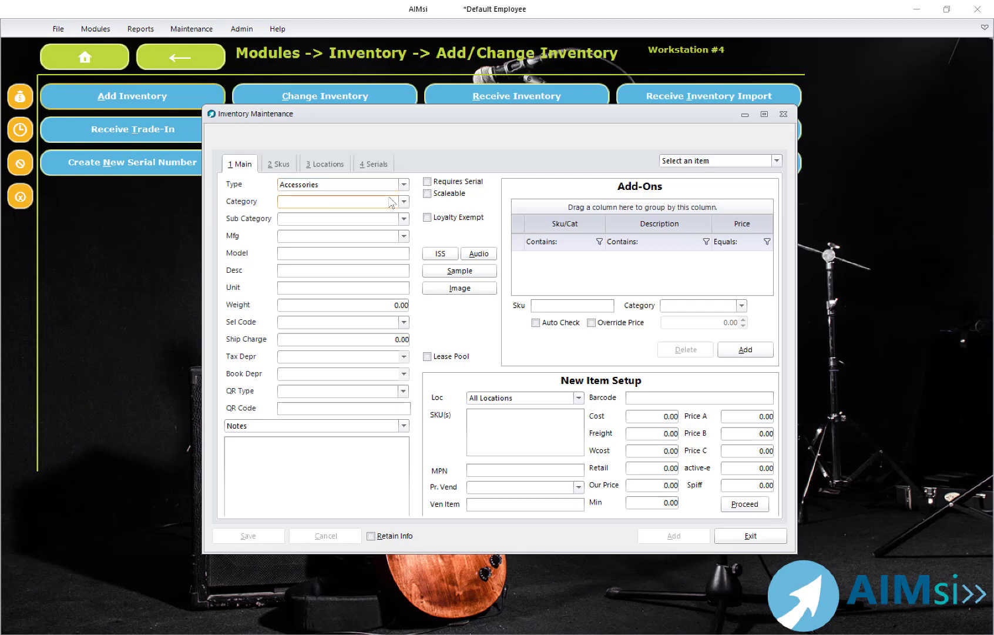
Step: Set the category to Print-Guitar and the sub category to Other Fretted
type("Percussion")
key("Down")
key("Down")
key("Down")
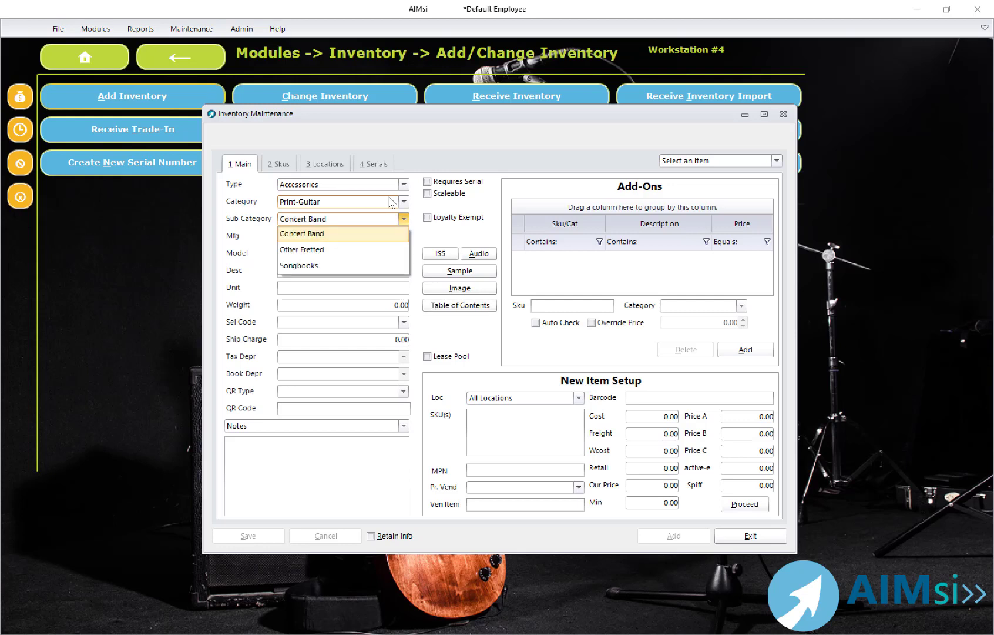
key("Down")
key("Return")
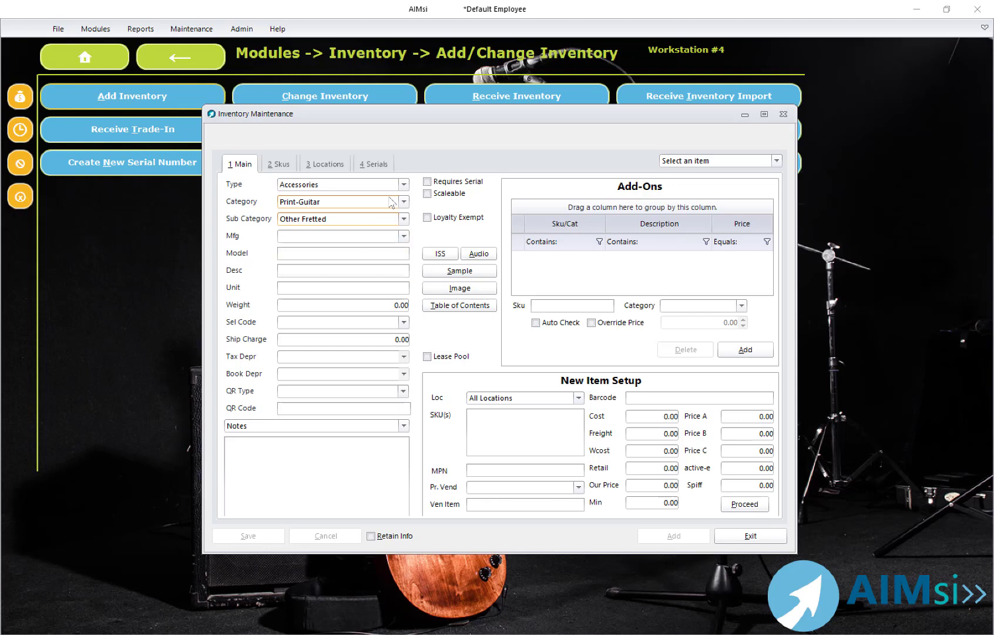
Step: Set the manufacturer to Hal Leonard
key("Tab")
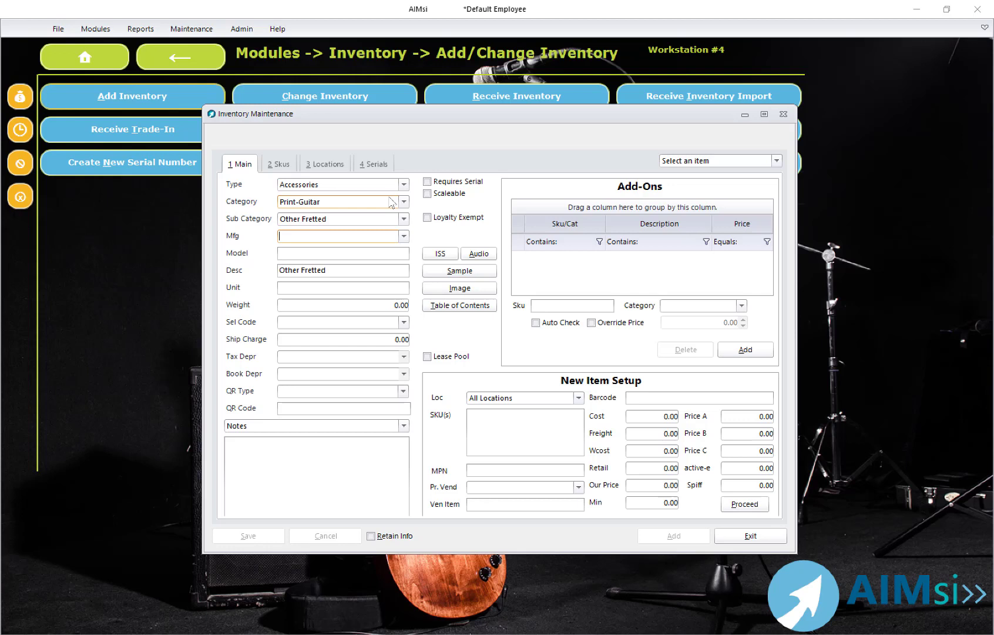
type("H")
key("Return")
Step: Enter 00699010 as the model number
key("Tab")
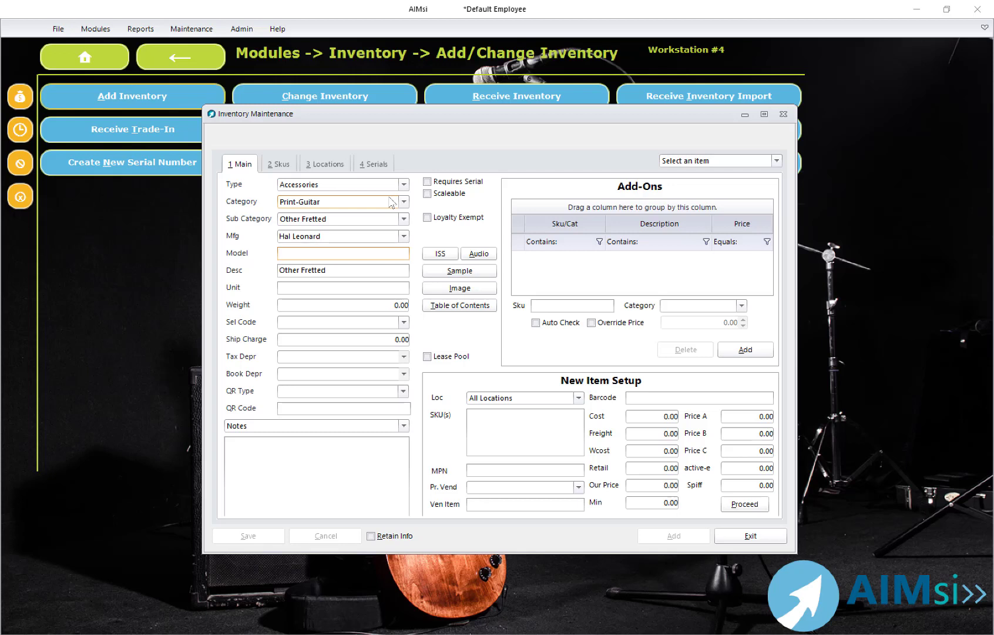
type("0")
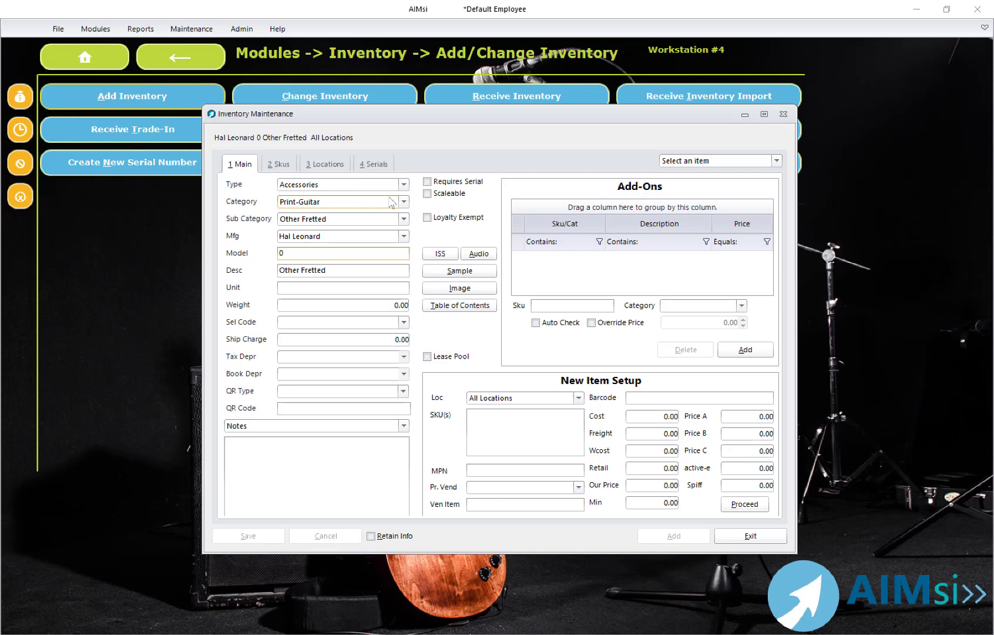
type("06")
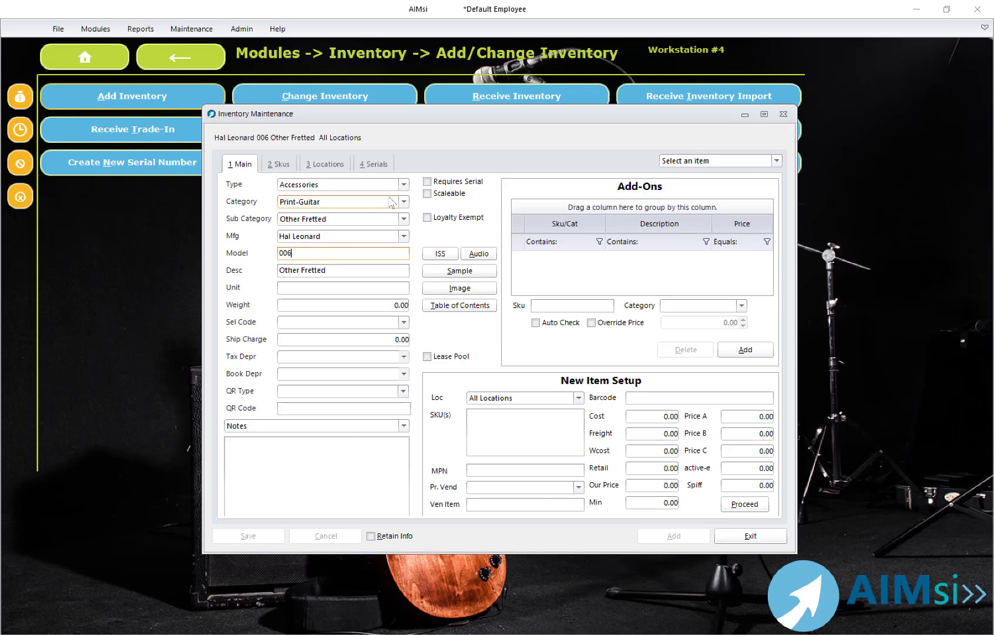
type("99010")
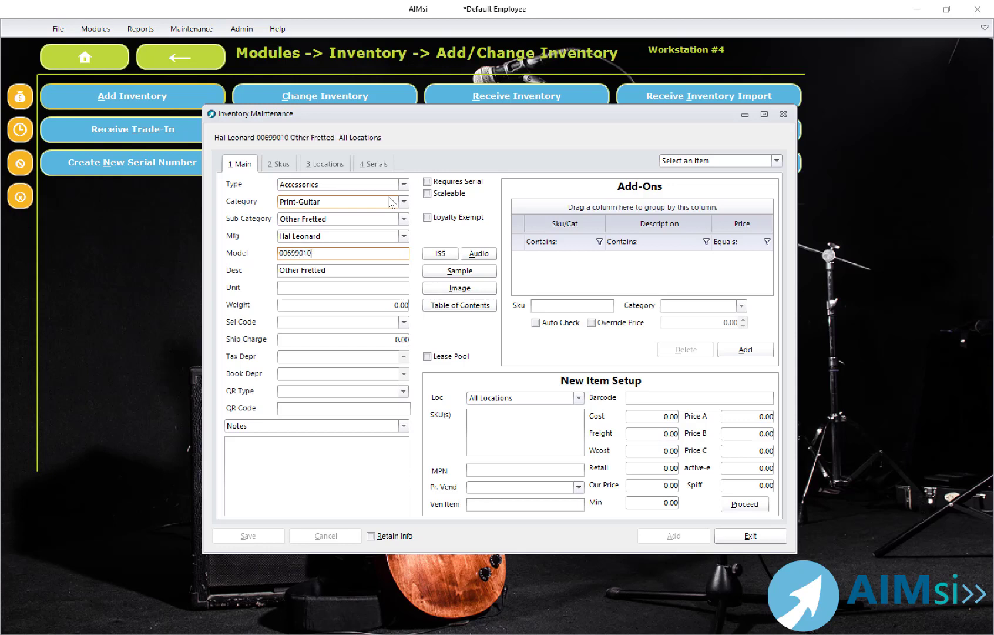
Step: Enter the description Hal Leonard Guitar Method Book 1
key("Tab")
key("Tab")
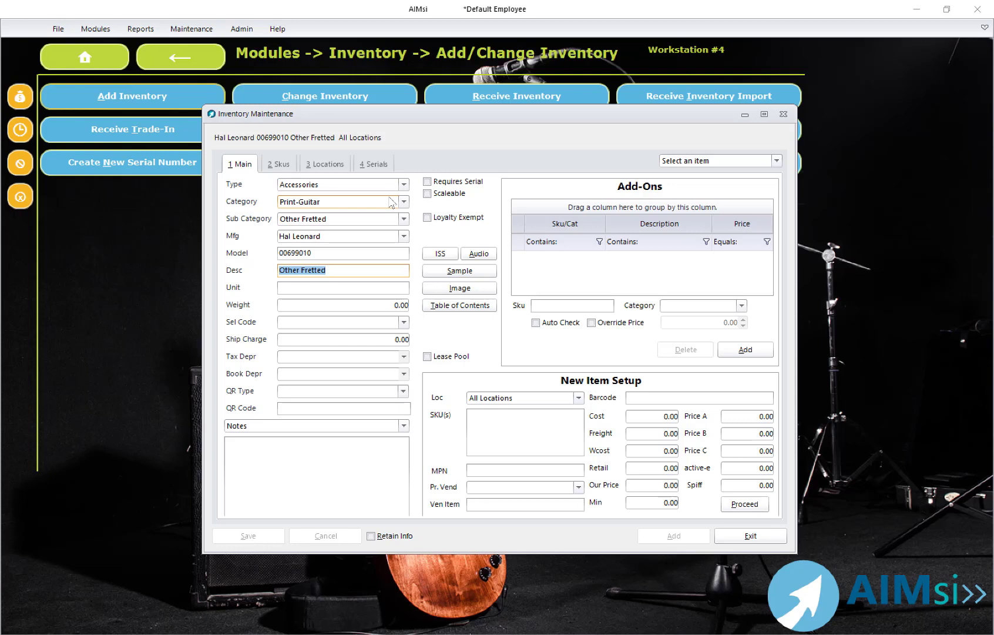
type("Hal Leonard Guitar Metho")
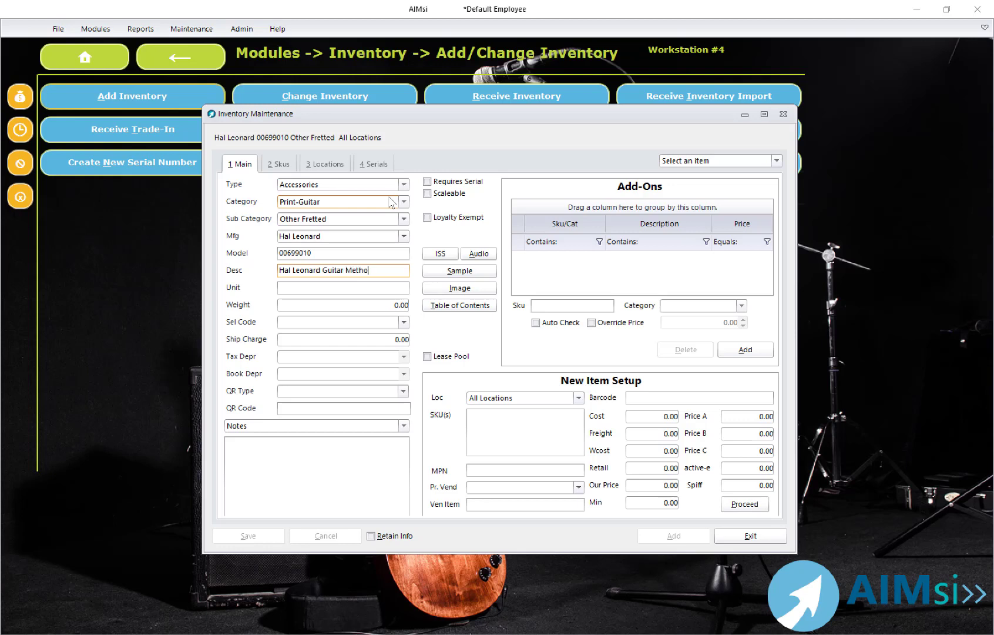
type("d Book 1")
Step: Set the selection code to Selection Code A
key("Tab")
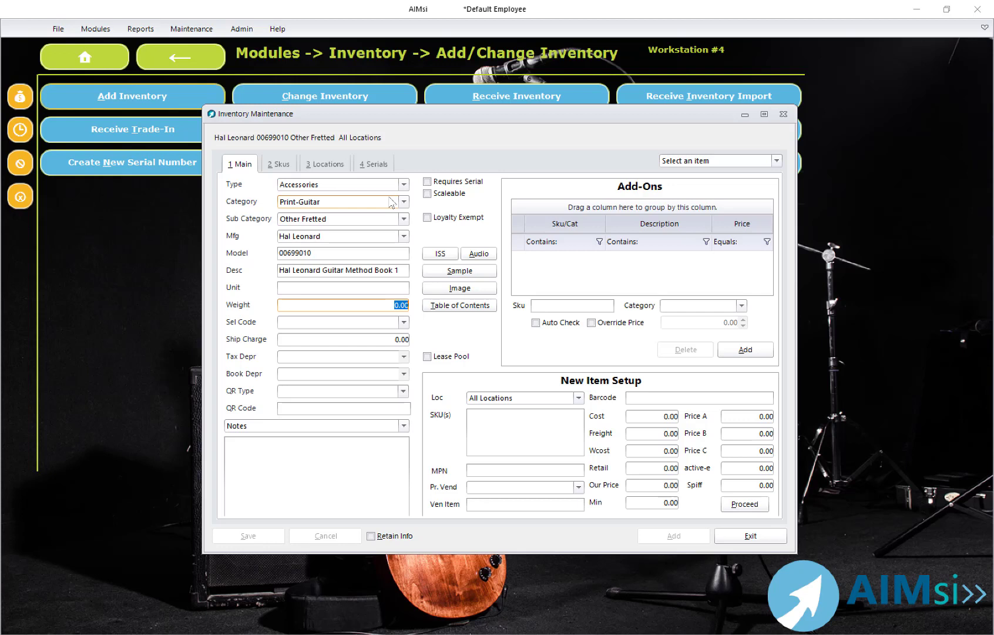
key("Tab")
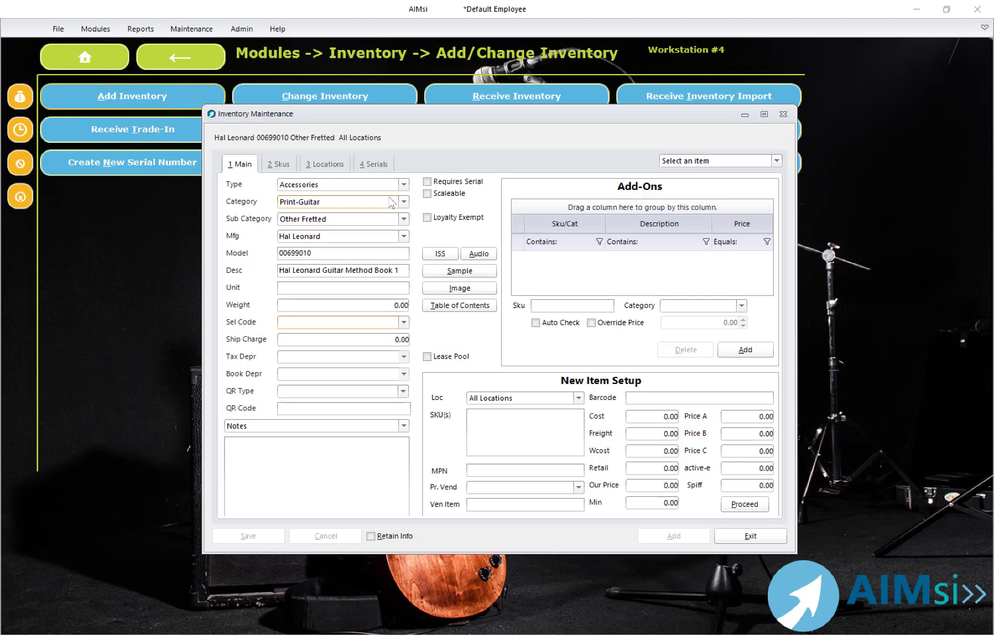
key("Down")
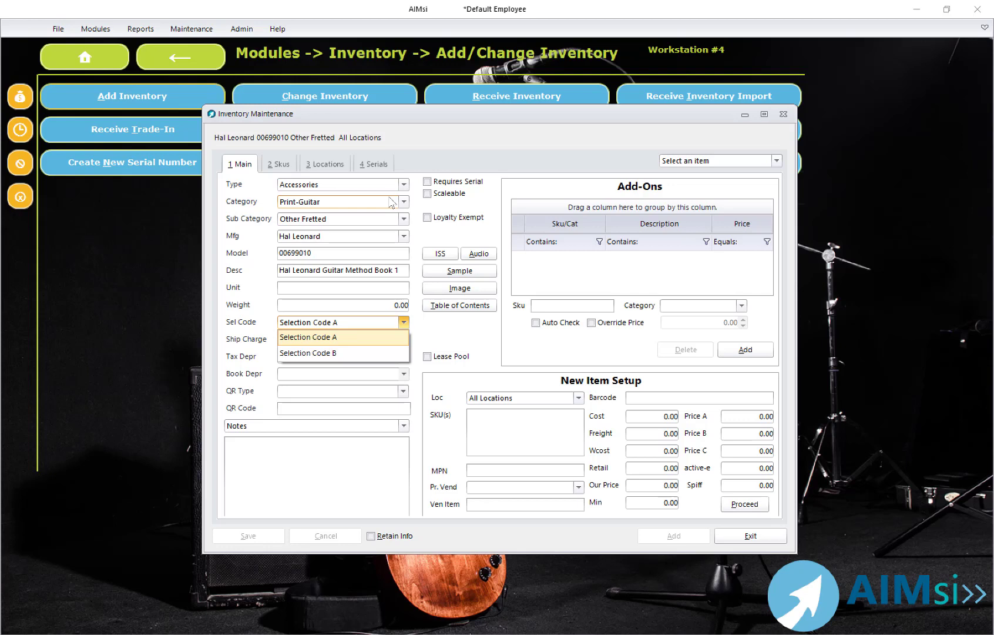
key("Tab")
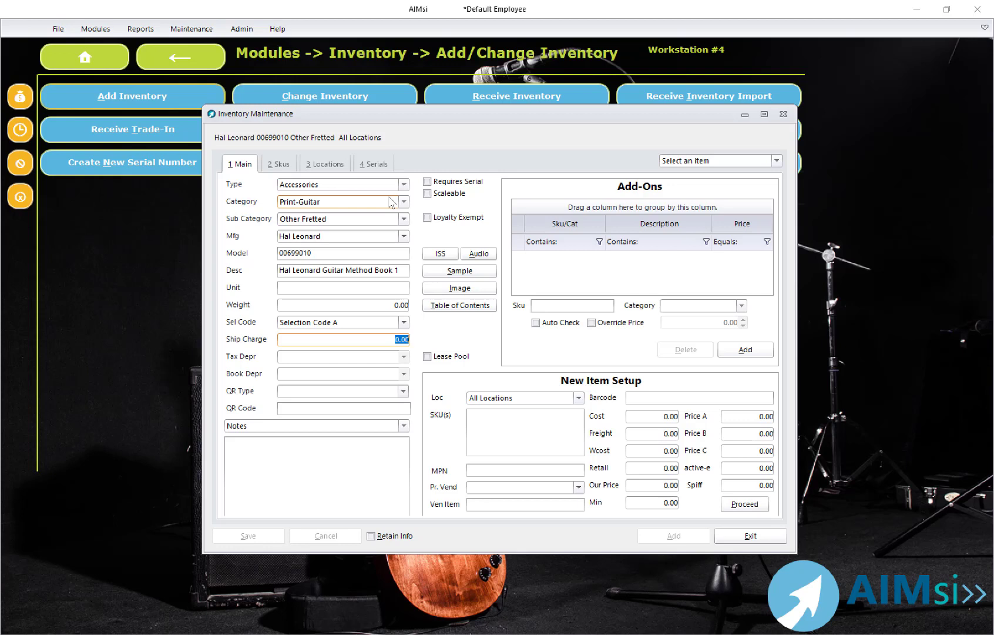
Step: Set the QR type to No QR Code
key("Tab")
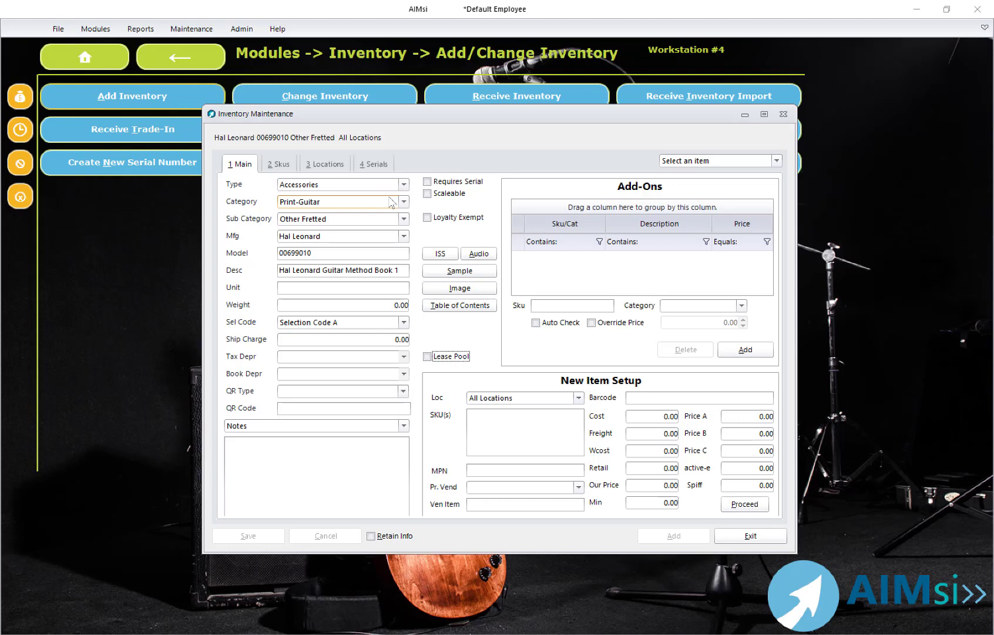
key("Tab")
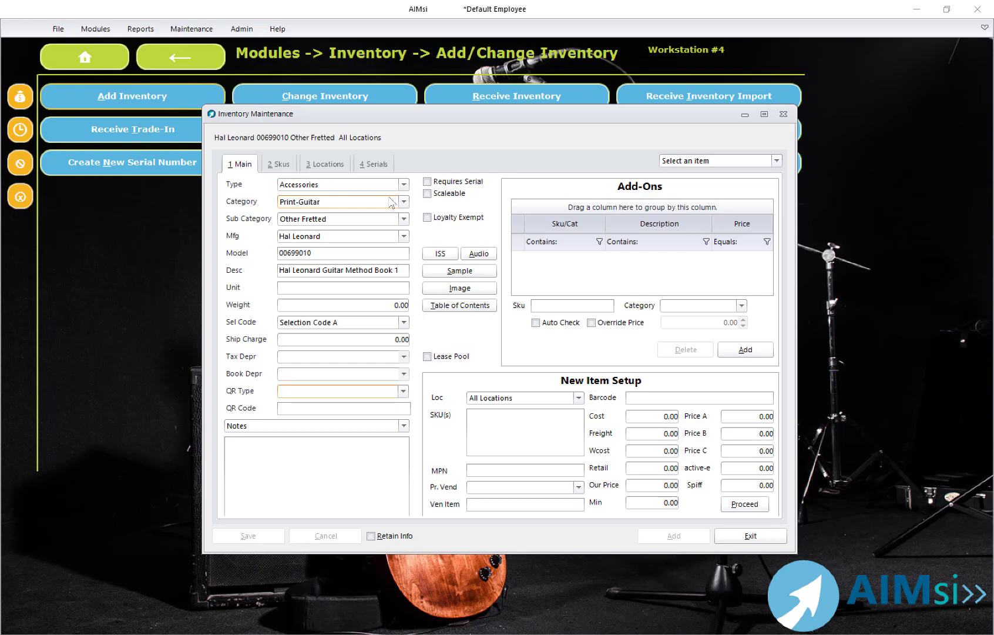
key("alt+Down")
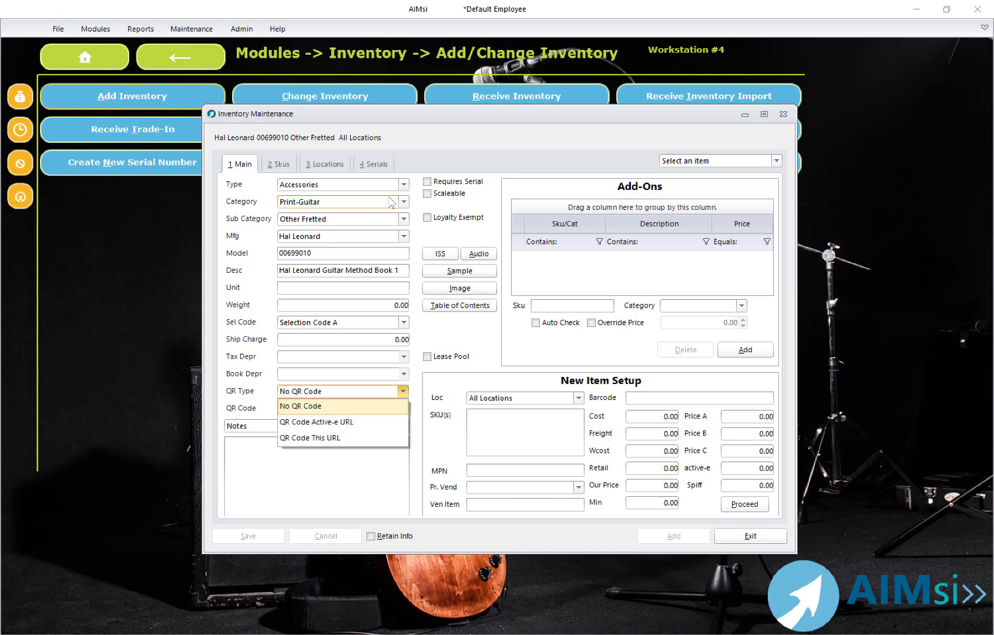
key("Tab")
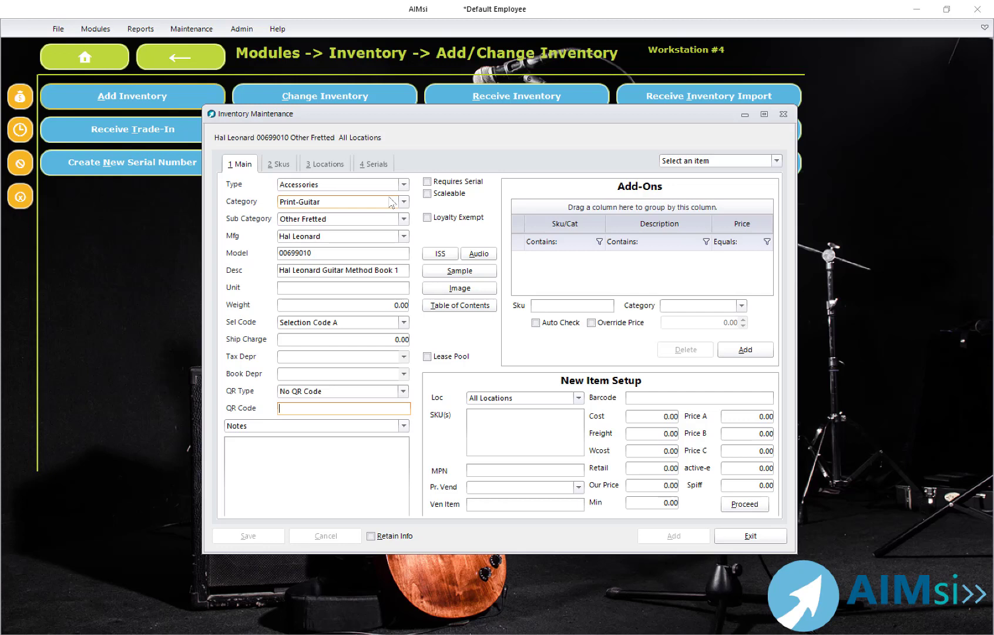
Step: Review the available note types for the item's notes, keeping Notes selected
key("Tab")
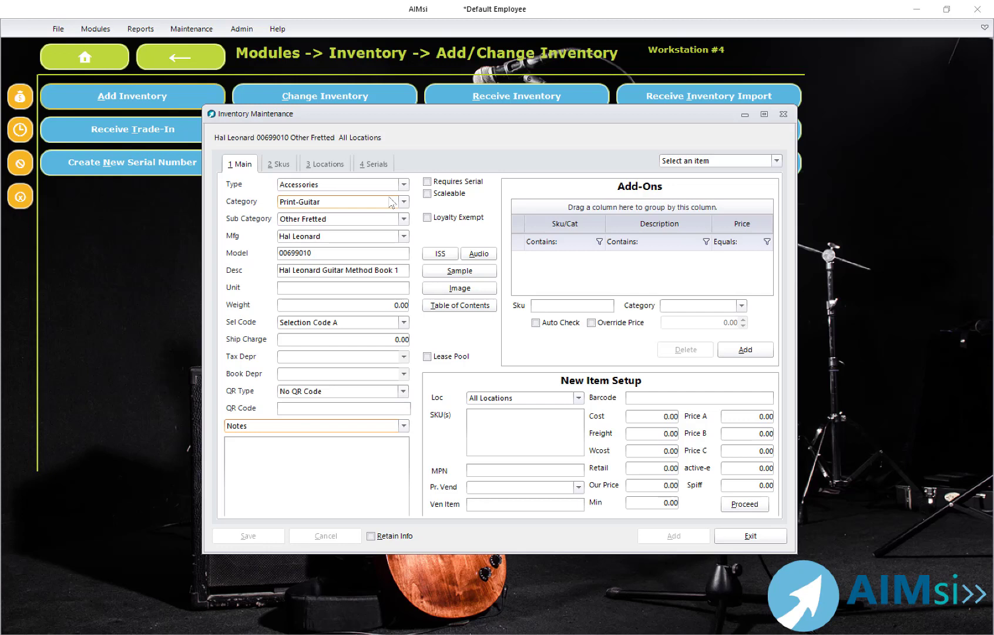
key("alt+Down")
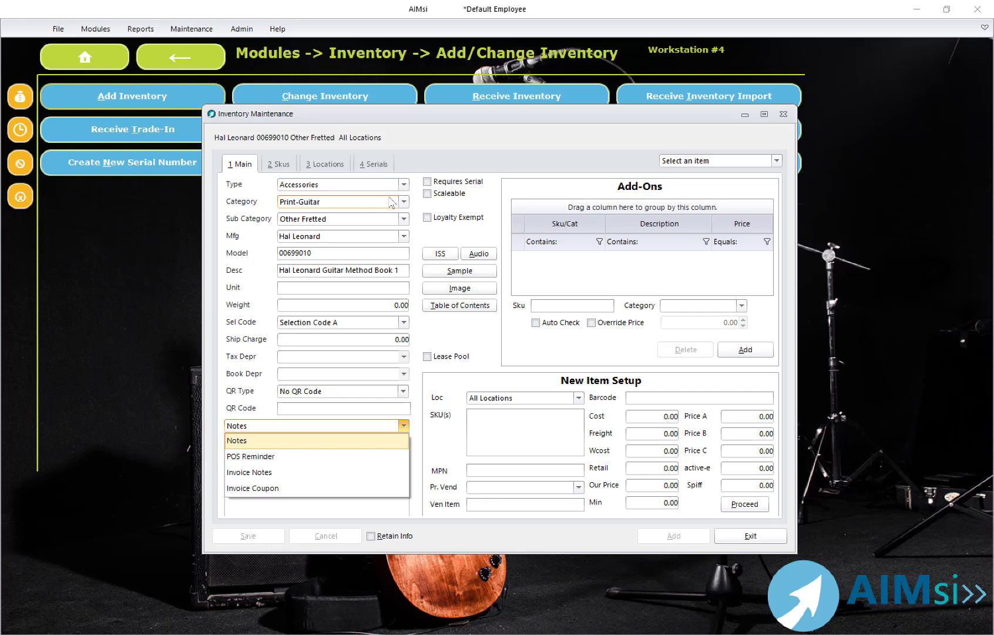
key("Down")
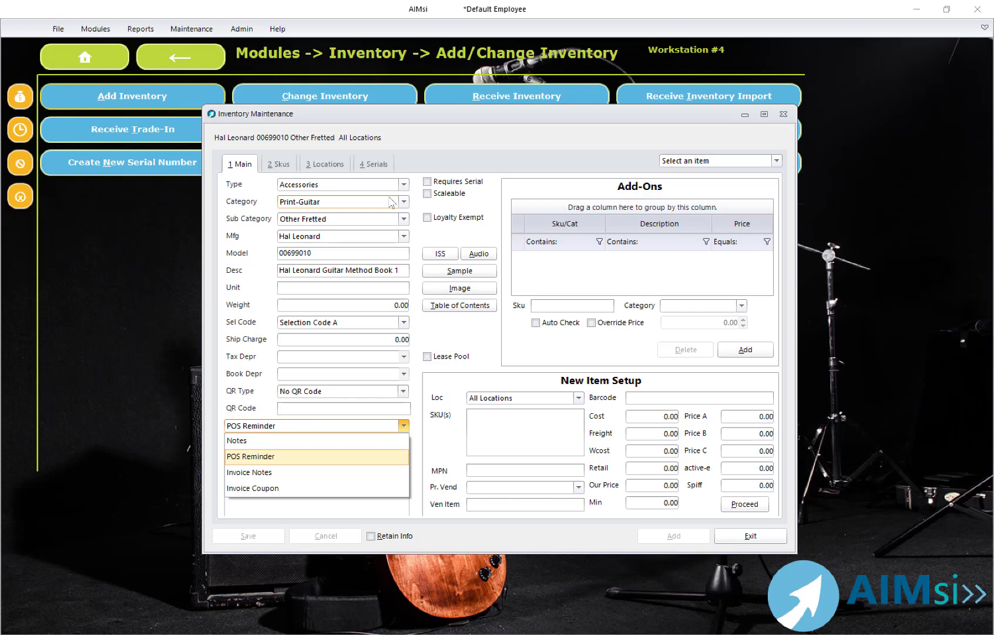
key("Down")
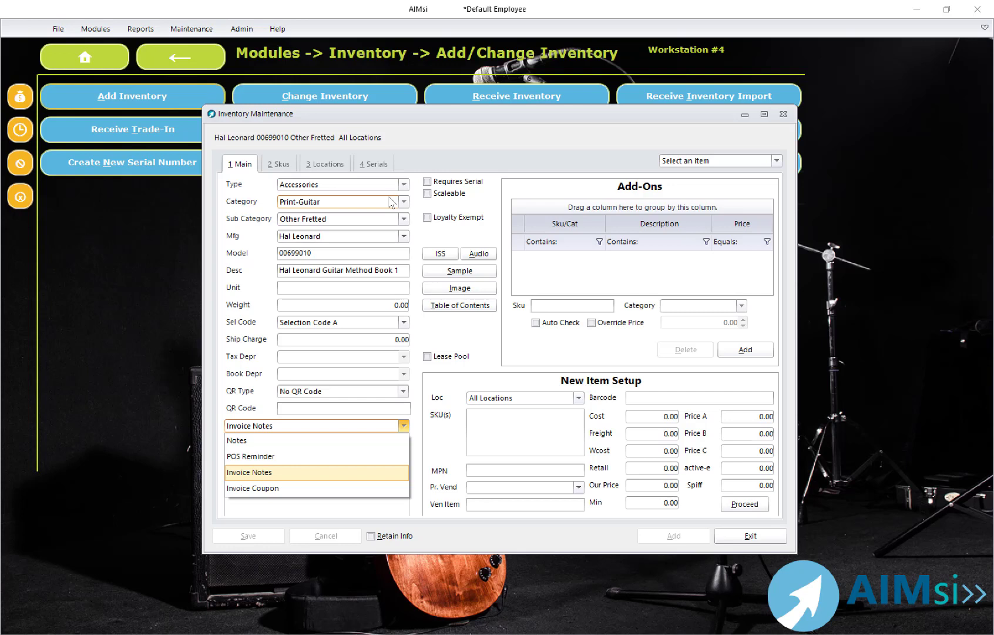
key("Down")
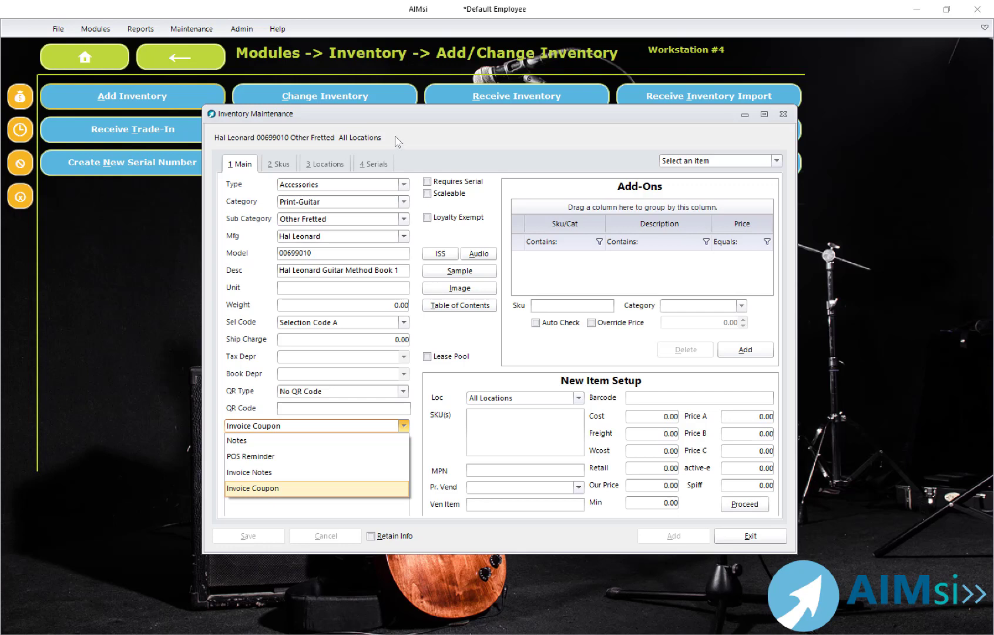
left_click(318, 441)
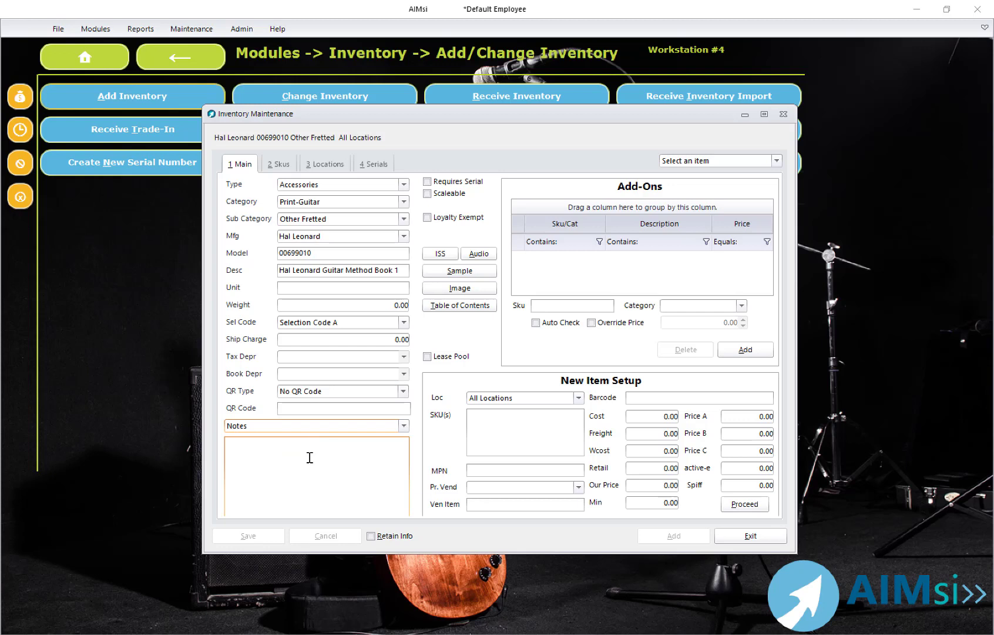
Step: Set the new item setup location to Dubuque
key("Tab")
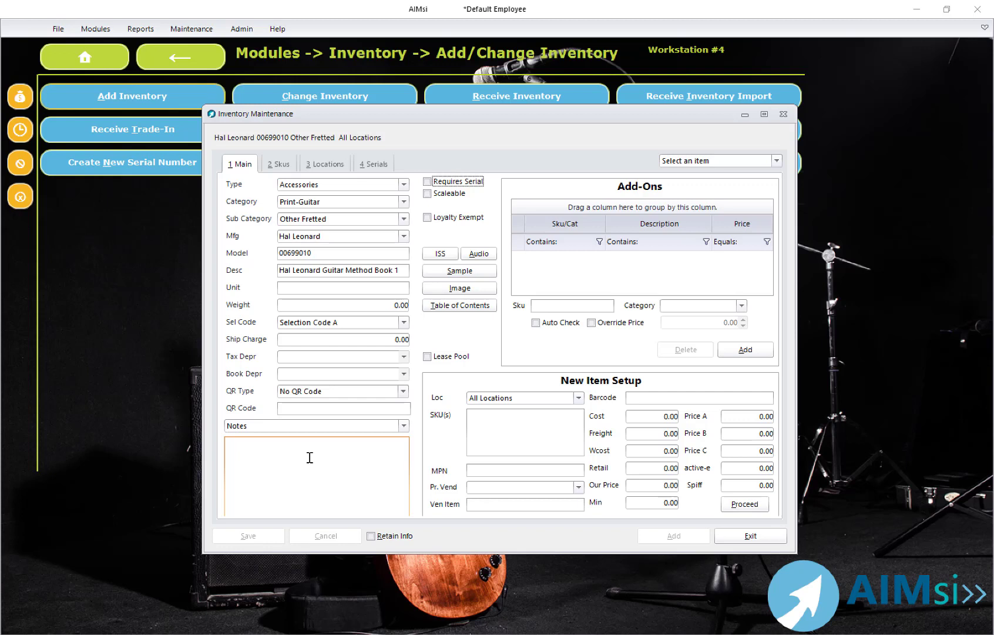
key("Tab")
key("Tab")
key("Tab")
key("Tab")
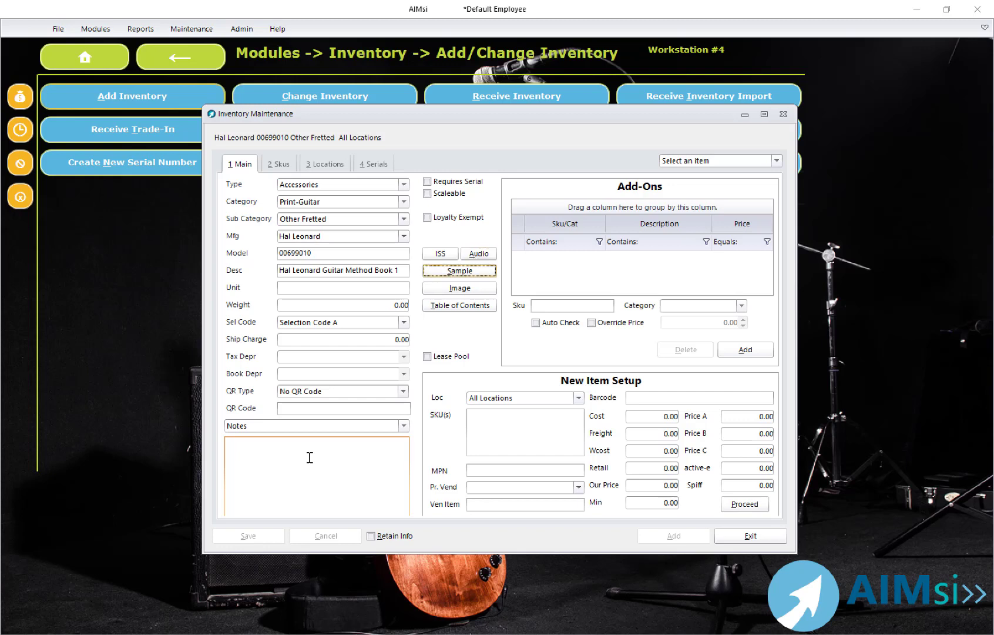
key("Tab")
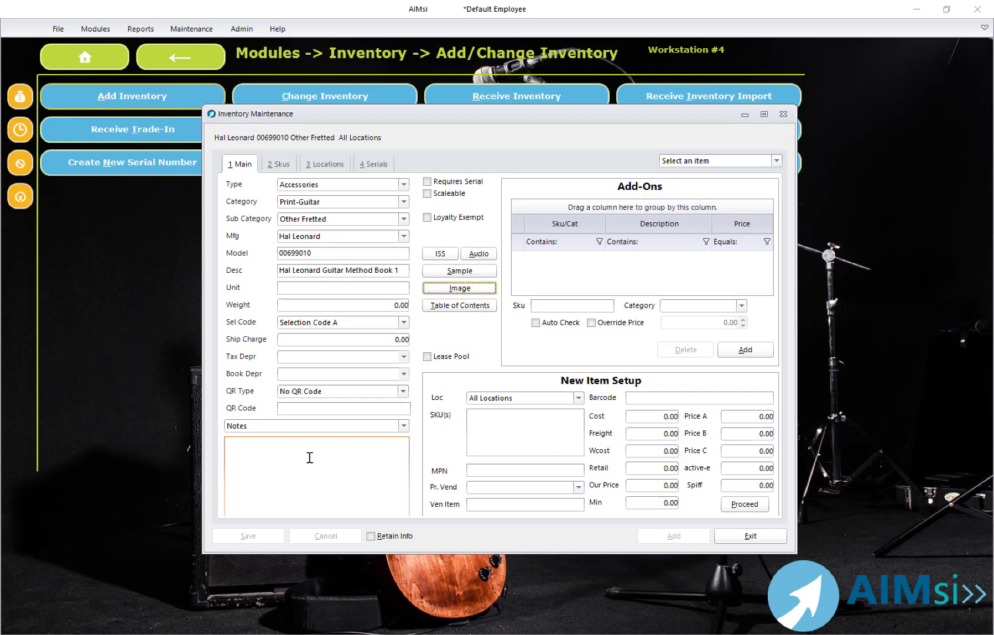
key("Tab")
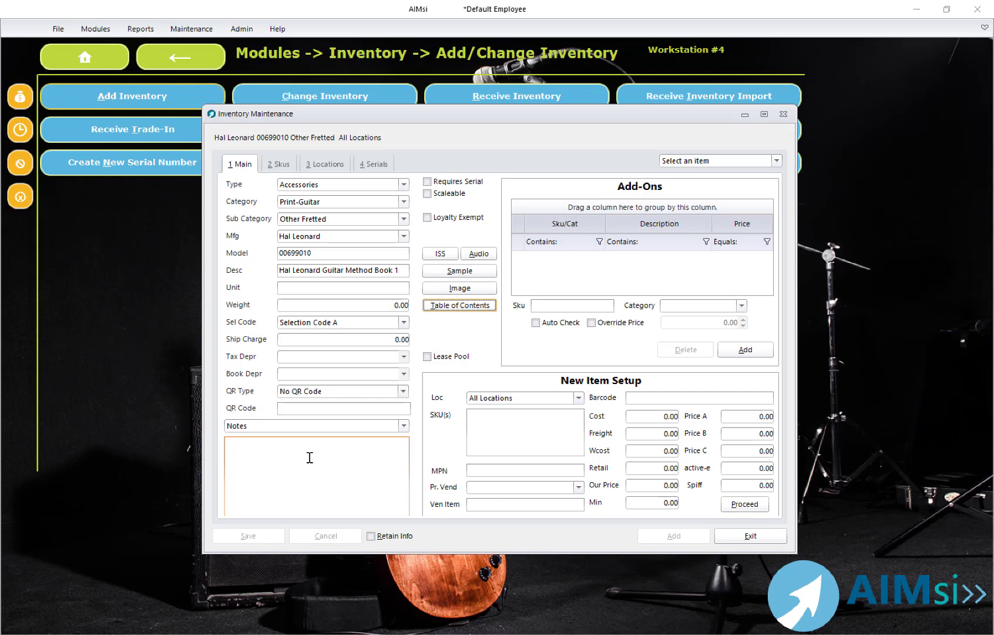
key("Tab")
key("Tab")
key("Tab")
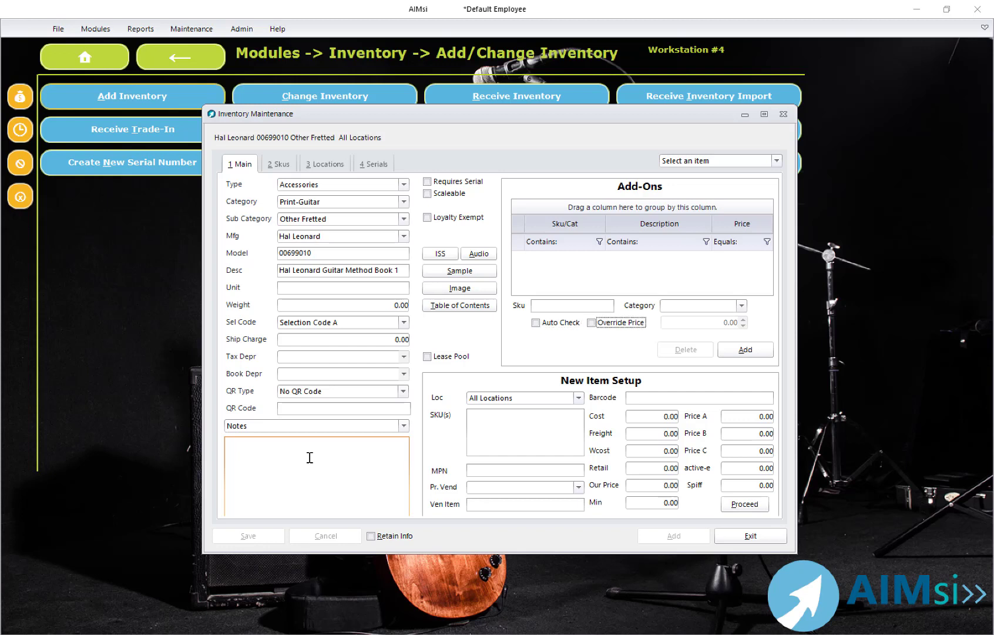
key("Tab")
key("Tab")
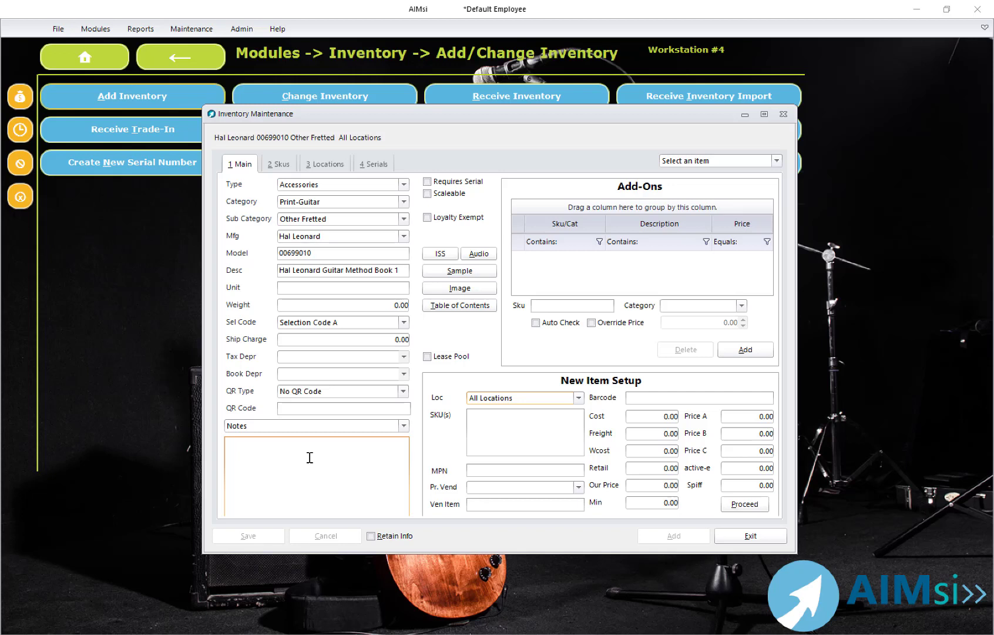
key("Down")
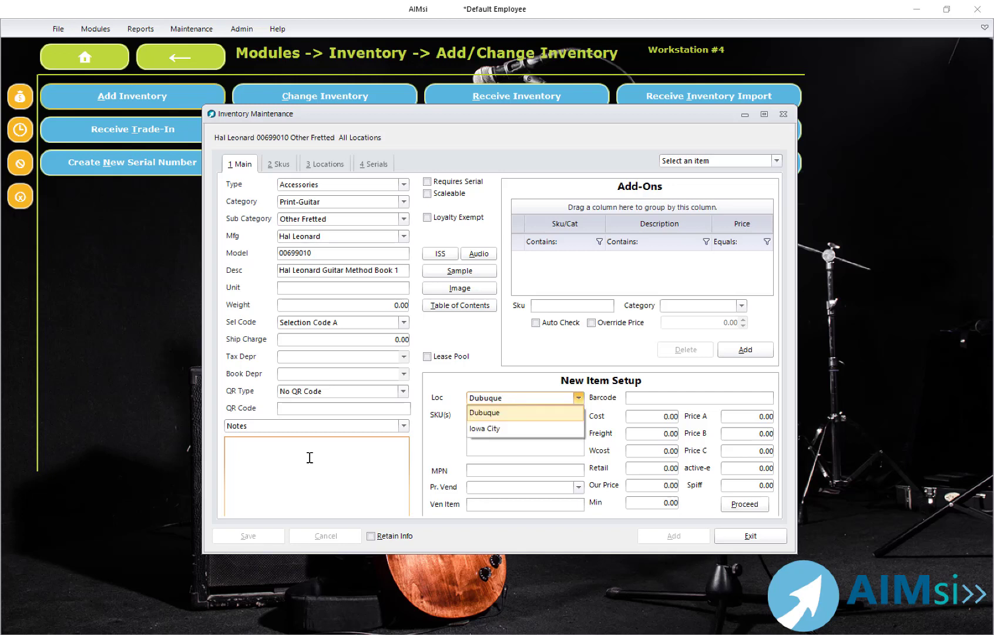
key("Tab")
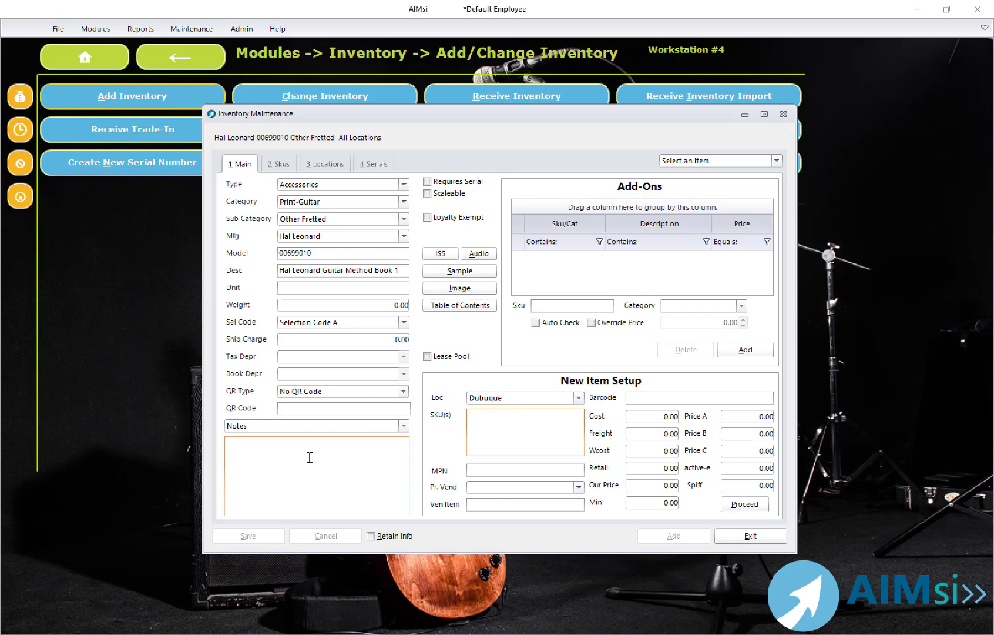
Step: Enter SKU 00699010 and choose Hal Leonard as the primary vendor
type("00")
type("6")
type("99")
type("010")
type("h")
Step: Enter the vendor item number, trimming its last three digits
type("89732978324987")
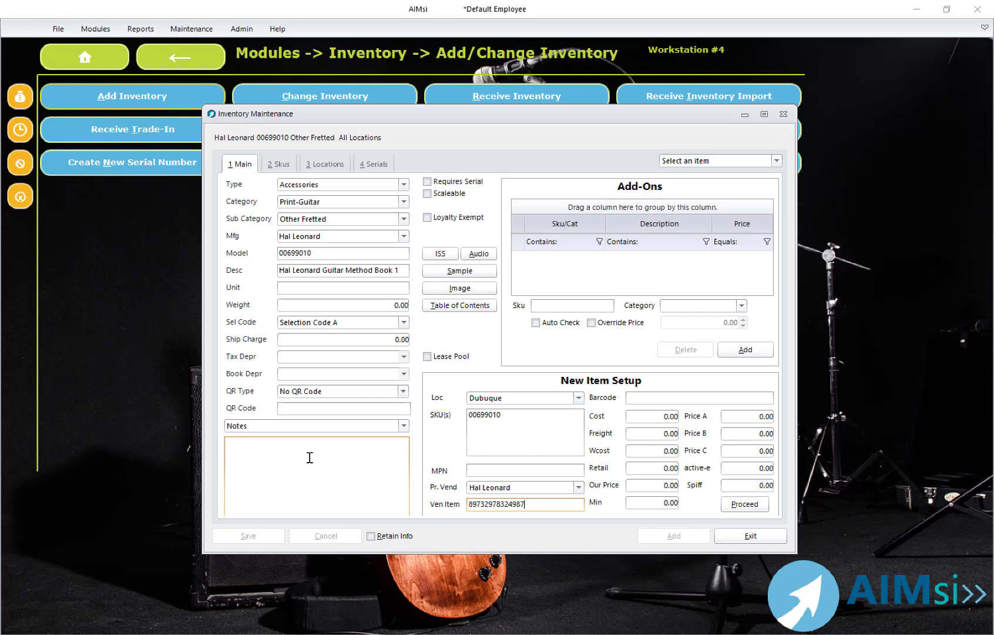
key("BackSpace")
key("BackSpace")
key("BackSpace")
key("BackSpace")
key("BackSpace")
key("BackSpace")
key("BackSpace")
key("BackSpace")
key("BackSpace")
key("BackSpace")
key("BackSpace")
key("BackSpace")
key("BackSpace")
key("BackSpace")
Step: Set the item's cost to 2.95
key("shift+Tab")
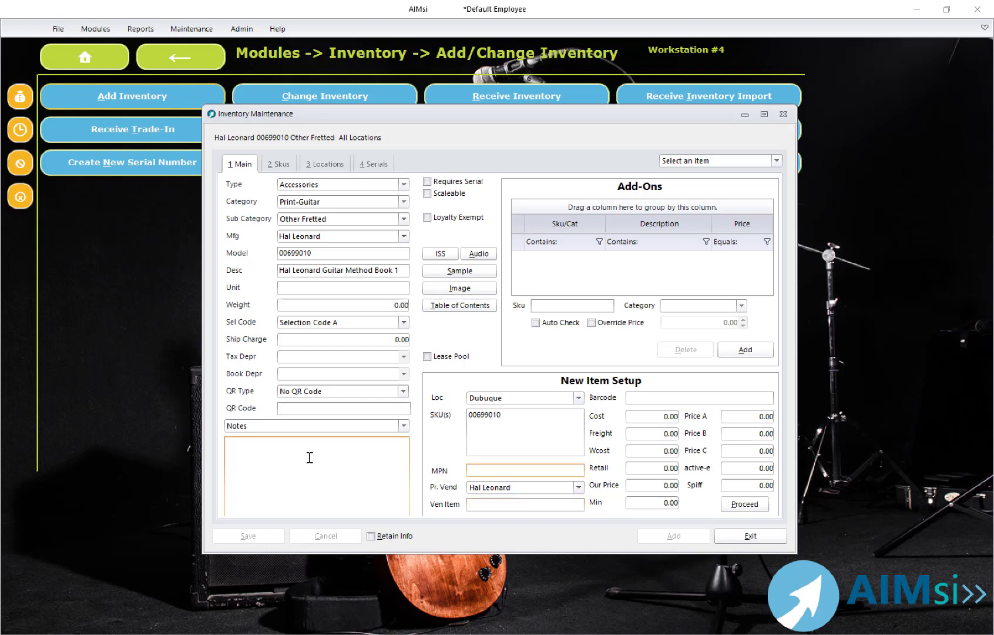
key("Tab")
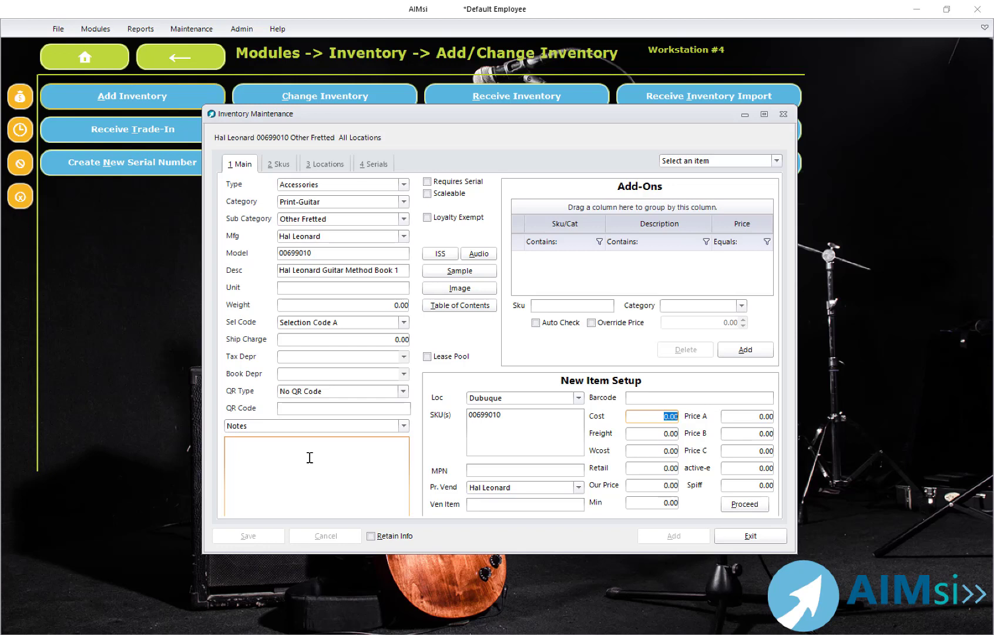
type("2.95")
key("Tab")
Step: Set Price A to 8.95 and Our Price to 6.95
key("Tab")
key("Tab")
type("8.95")
key("Tab")
type("6.95")
key("Tab")
key("Tab")
key("Tab")
key("Tab")
key("Tab")
key("Tab")
key("Tab")
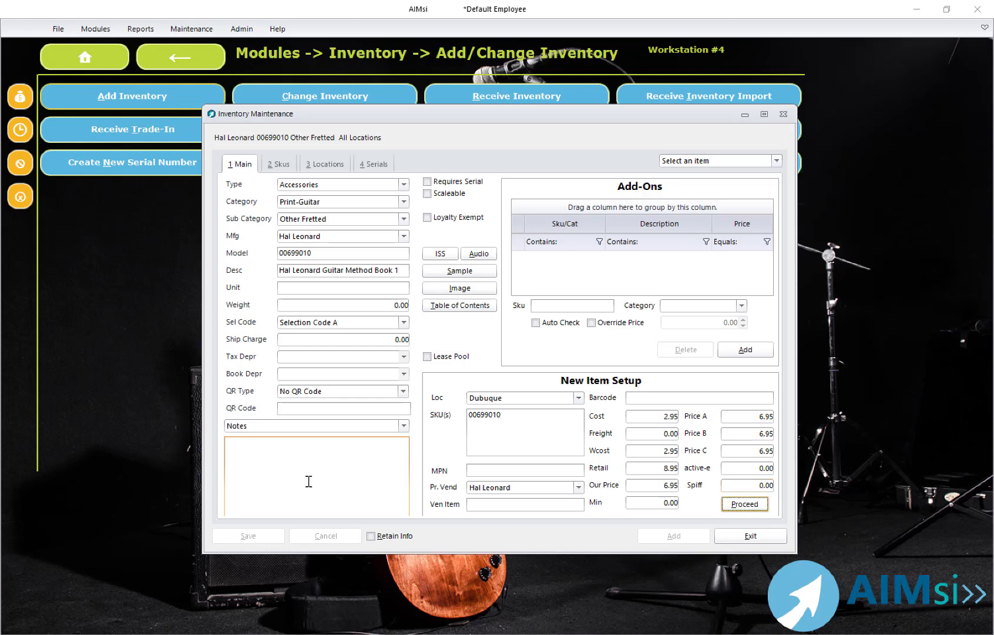
Step: Proceed to create the new inventory item with these settings
left_click(743, 505)
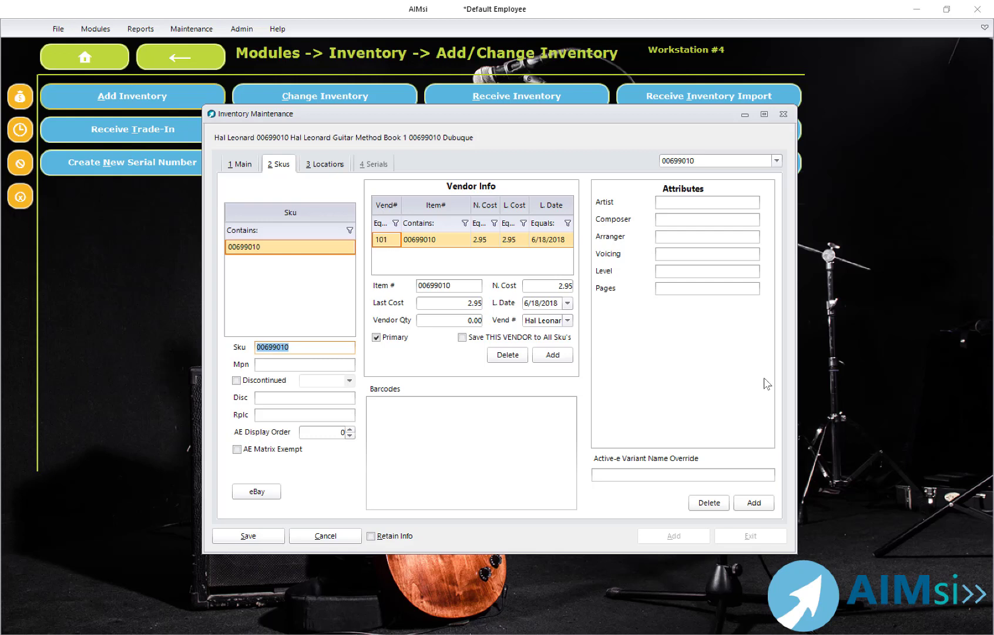
key("Tab")
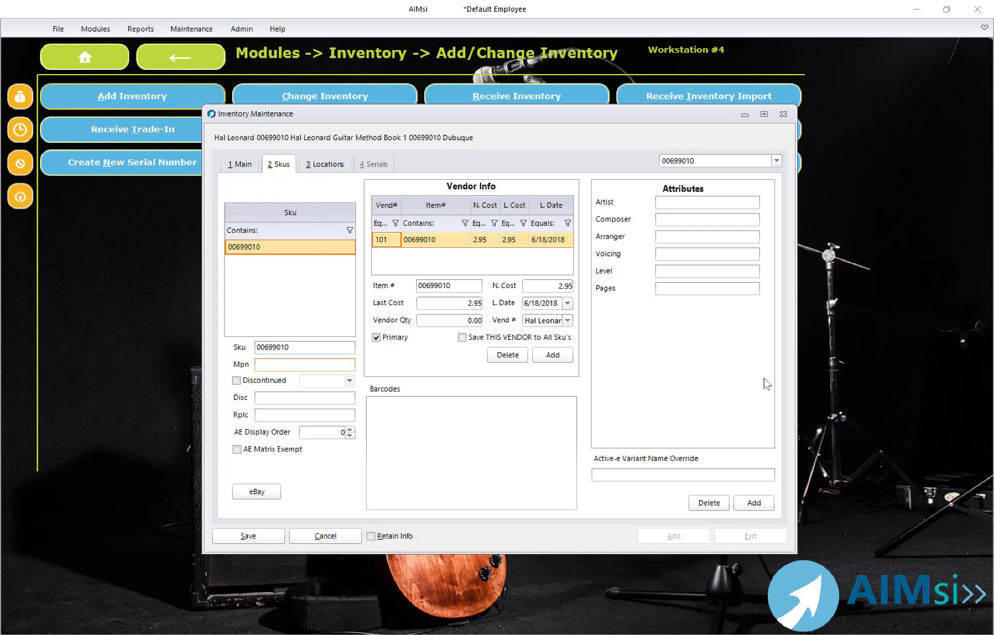
key("Tab")
key("Tab")
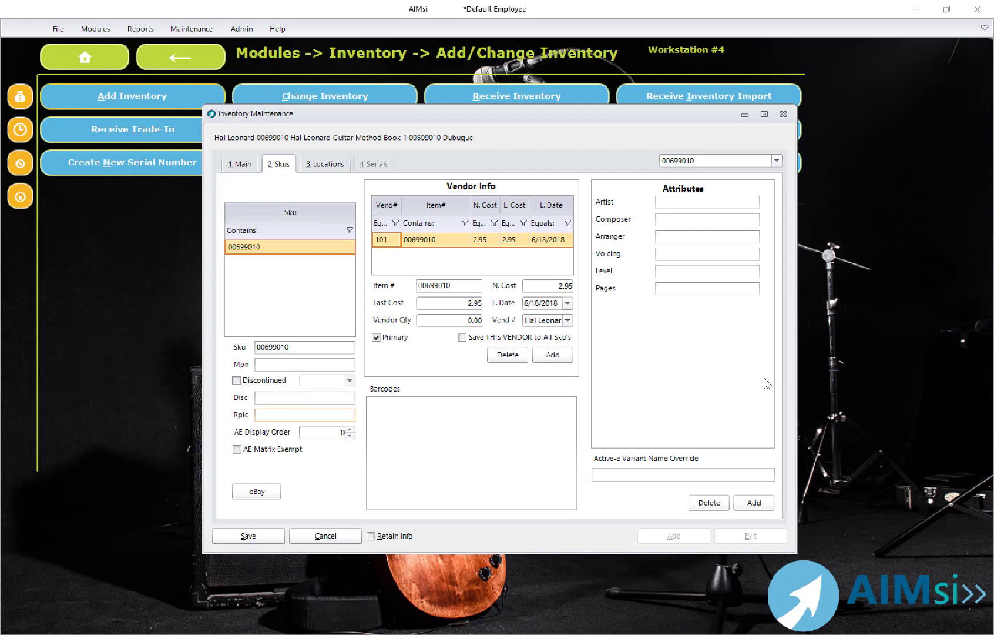
key("Tab")
key("Tab")
key("Tab")
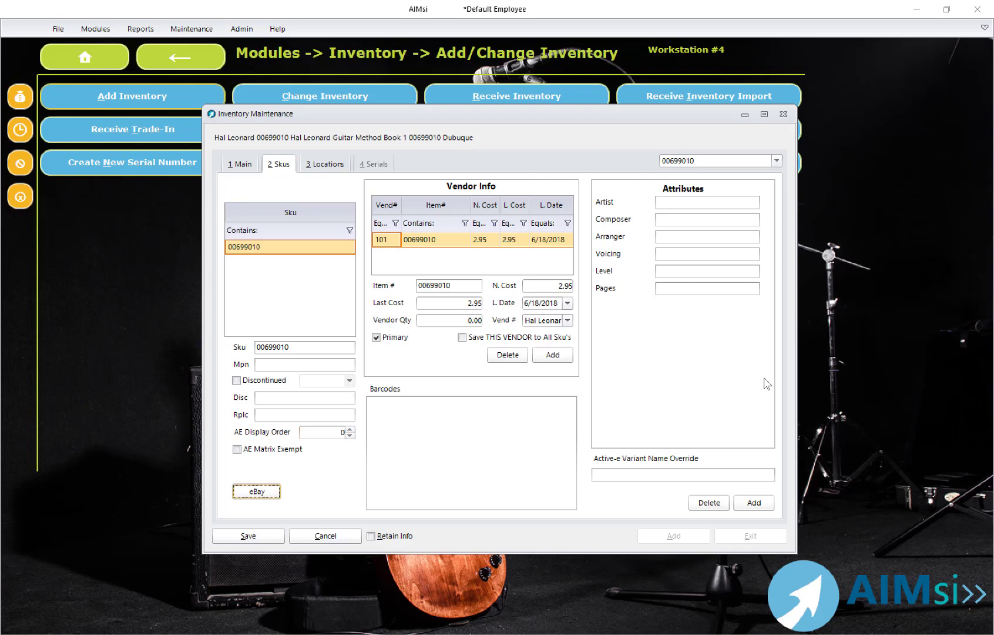
key("Tab")
left_click(483, 401)
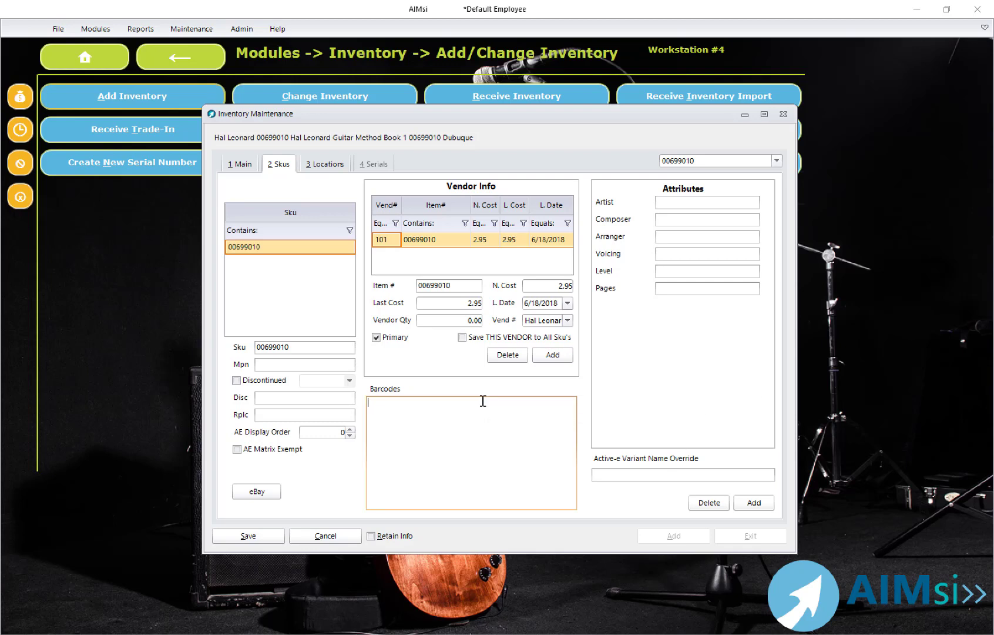
type("0")
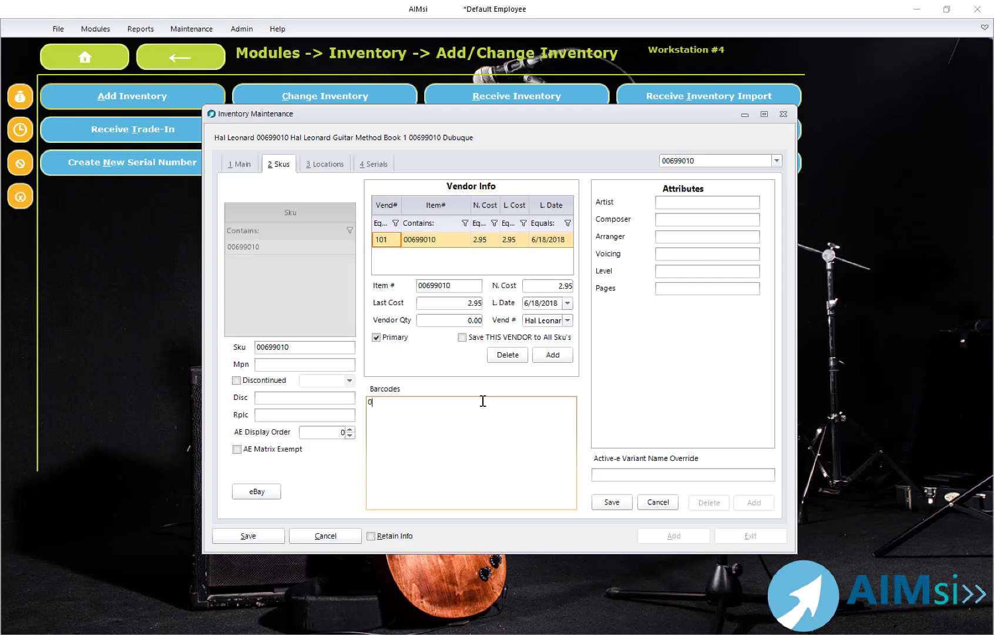
type("73999990102")
key("Return")
type("9780793512454")
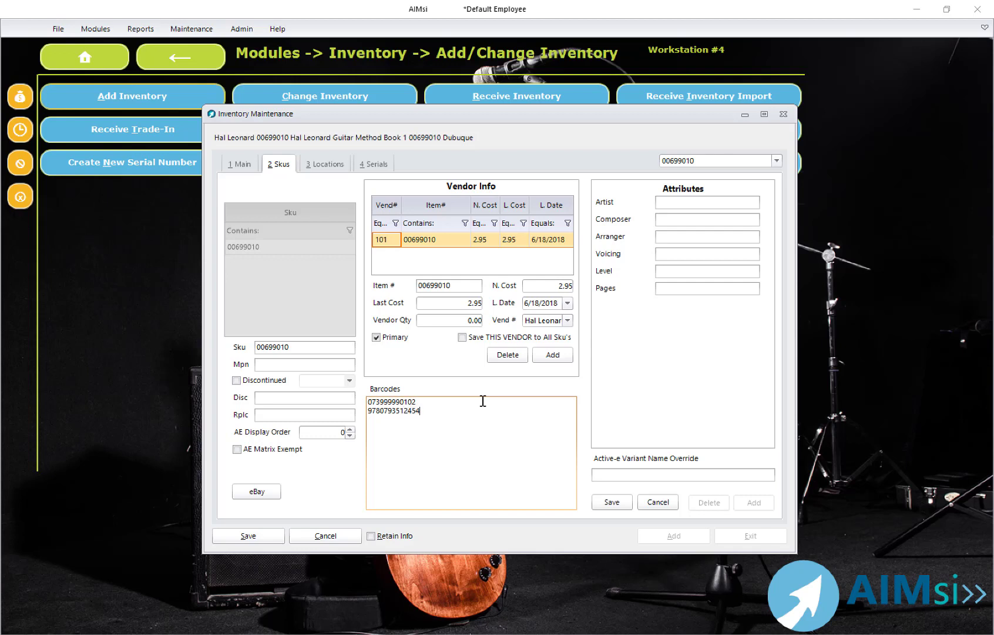
Step: Set the SKU attributes Level to 1, Pages to 10 and Composer to test composer, and save them
left_click(436, 405)
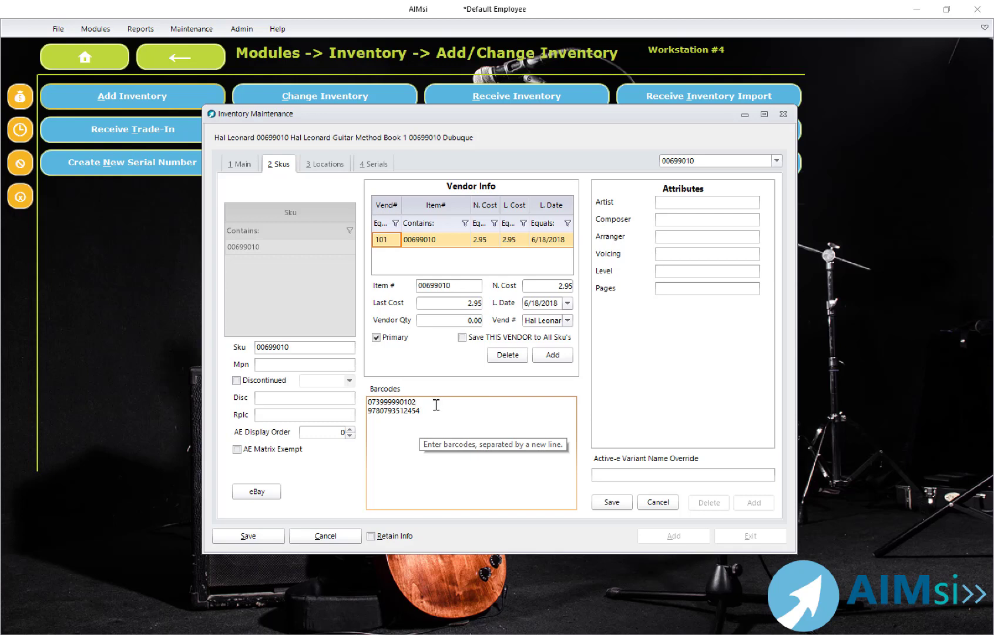
left_click(683, 206)
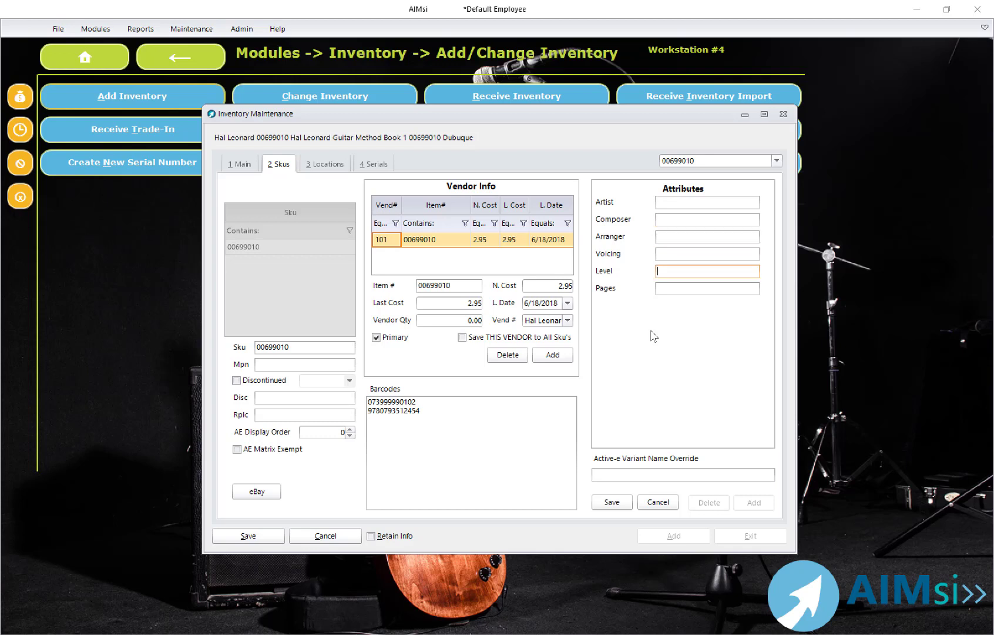
type("1")
type("10")
left_click(676, 221)
type("test composer")
left_click(617, 500)
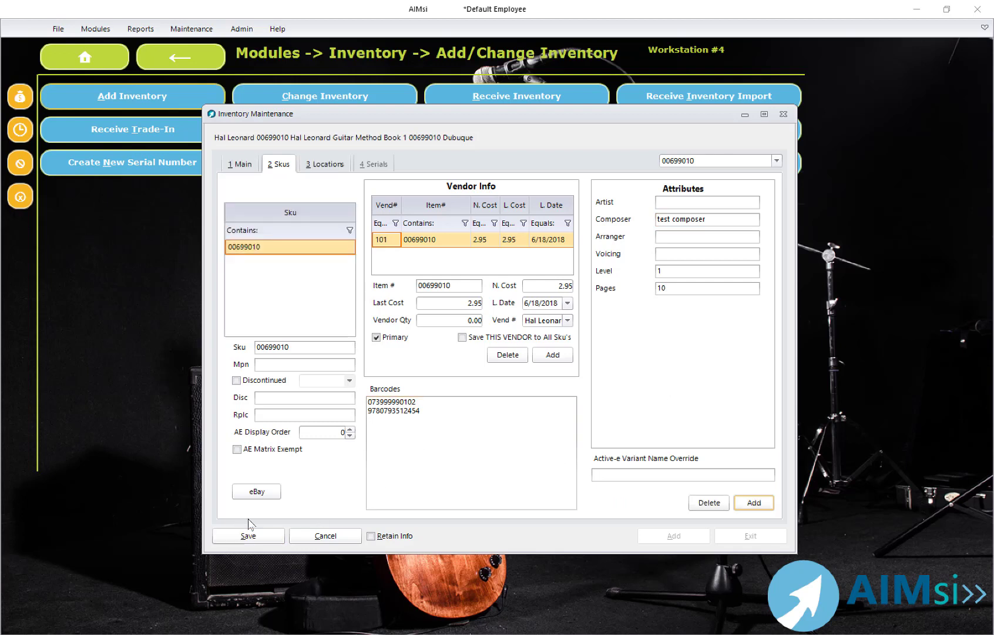
Step: Save the new inventory item and close the maintenance window
left_click(247, 536)
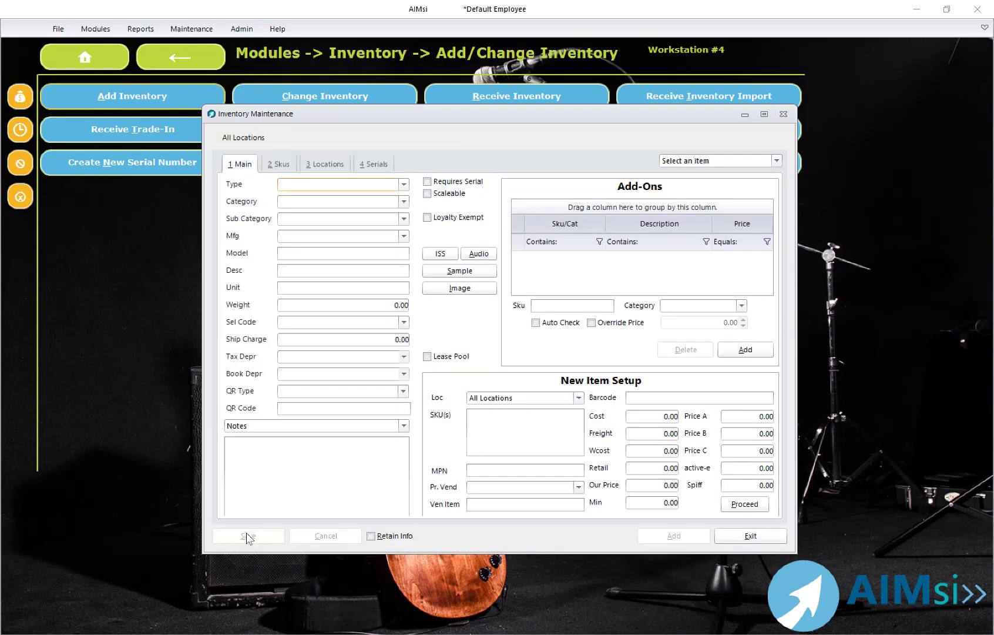
left_click(723, 536)
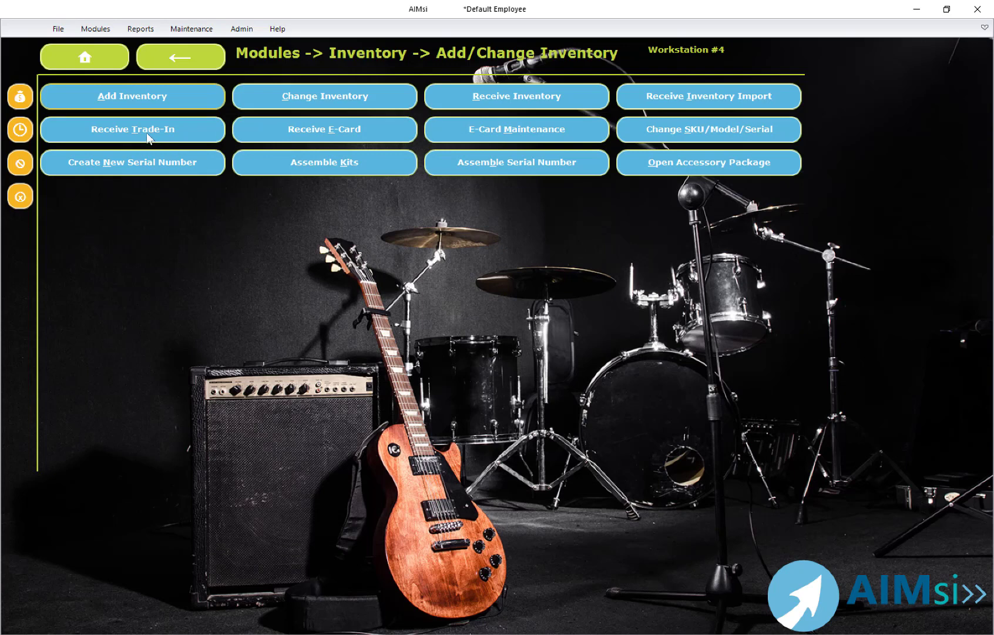
Step: Open Display Inventory and filter by category Print-Guitar and sub category Other Fretted
left_click(85, 61)
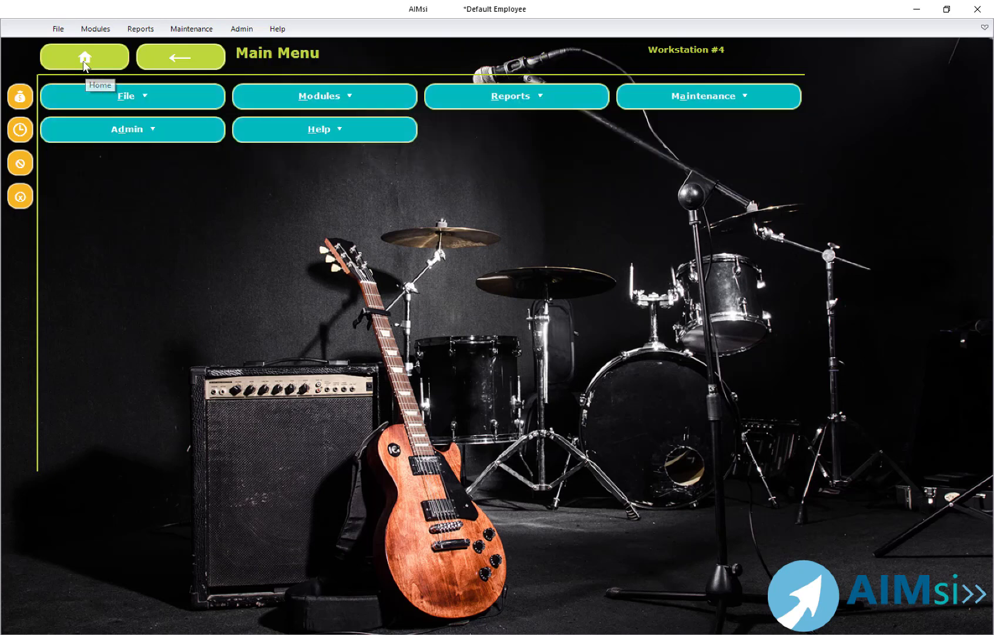
left_click(257, 96)
left_click(257, 96)
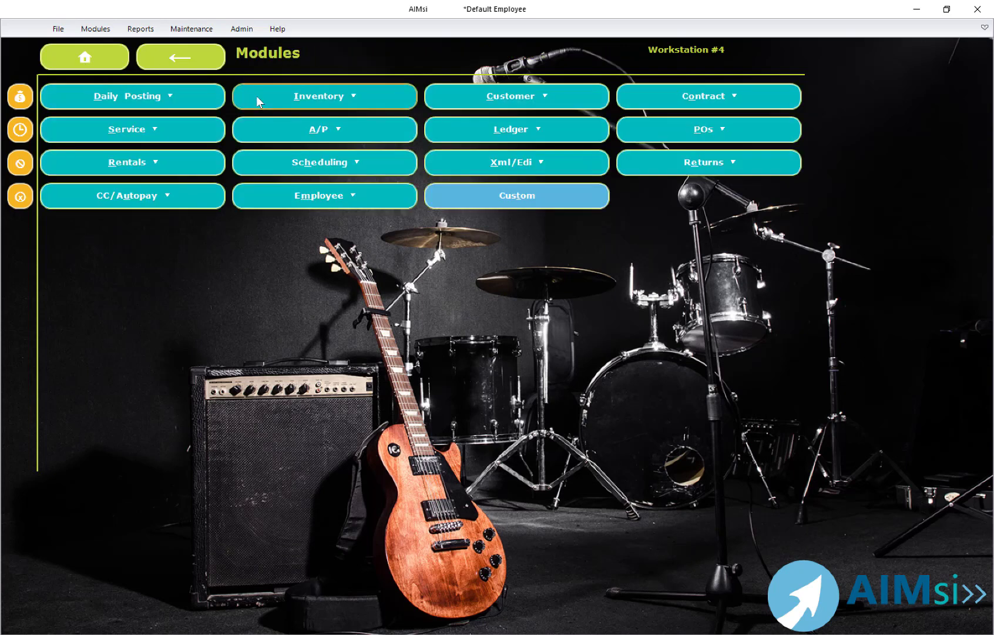
left_click(256, 96)
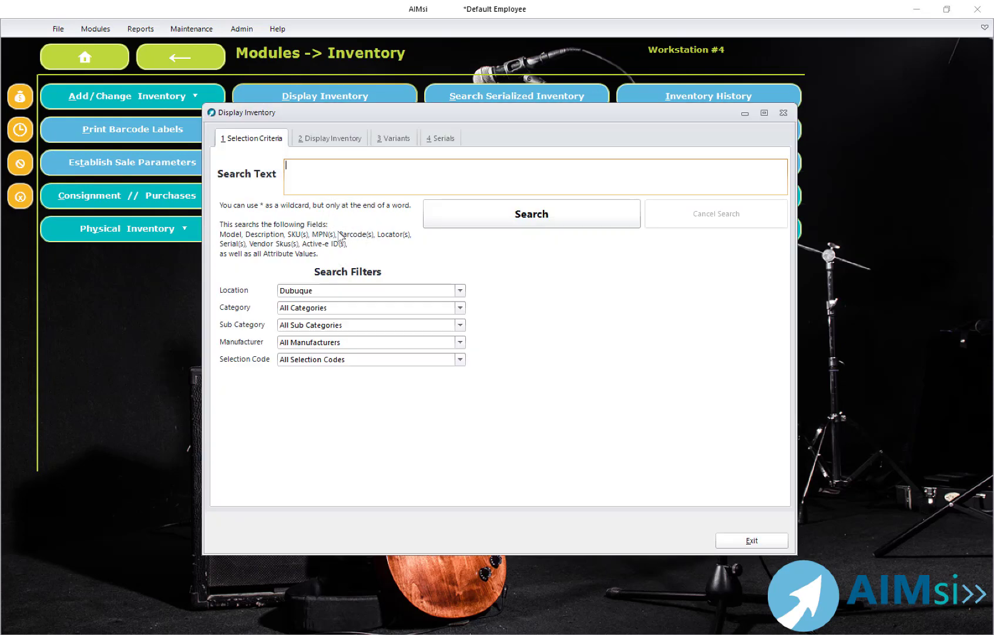
left_click(351, 309)
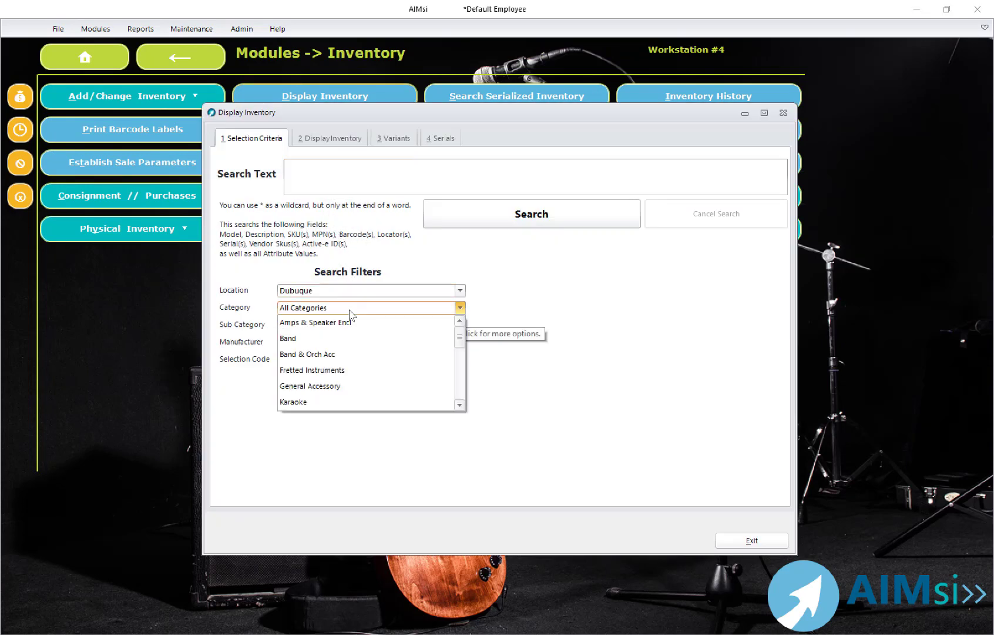
key("p")
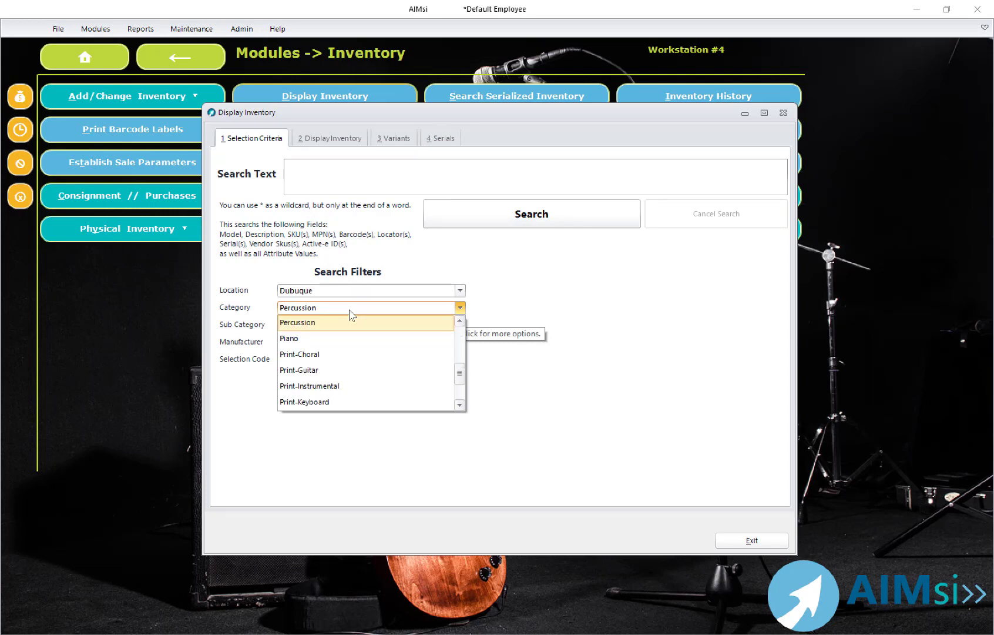
key("Down")
key("Down")
key("Down")
key("Down")
key("Up")
key("Up")
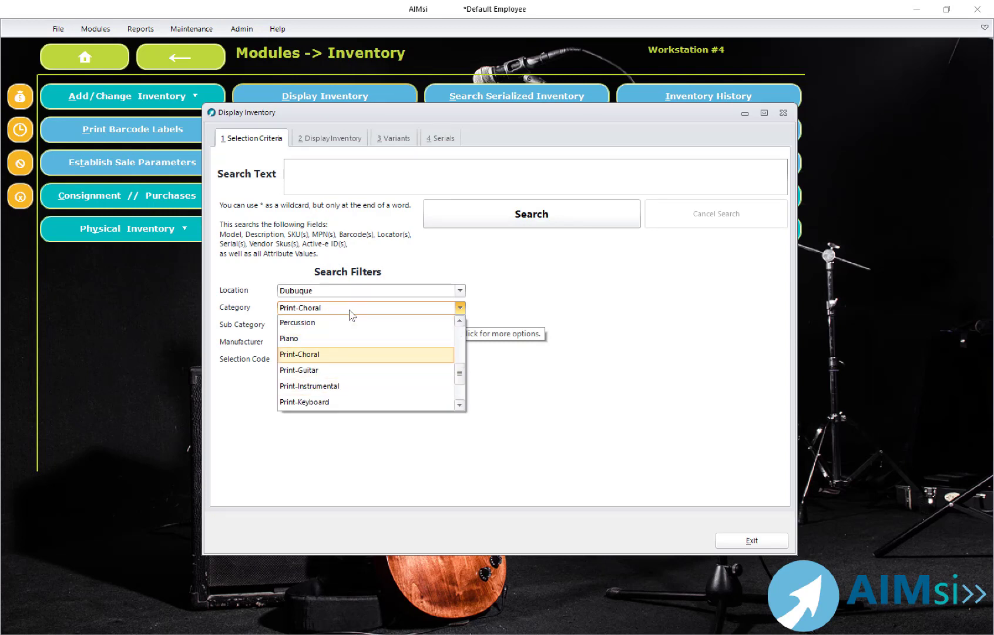
key("Down")
key("Return")
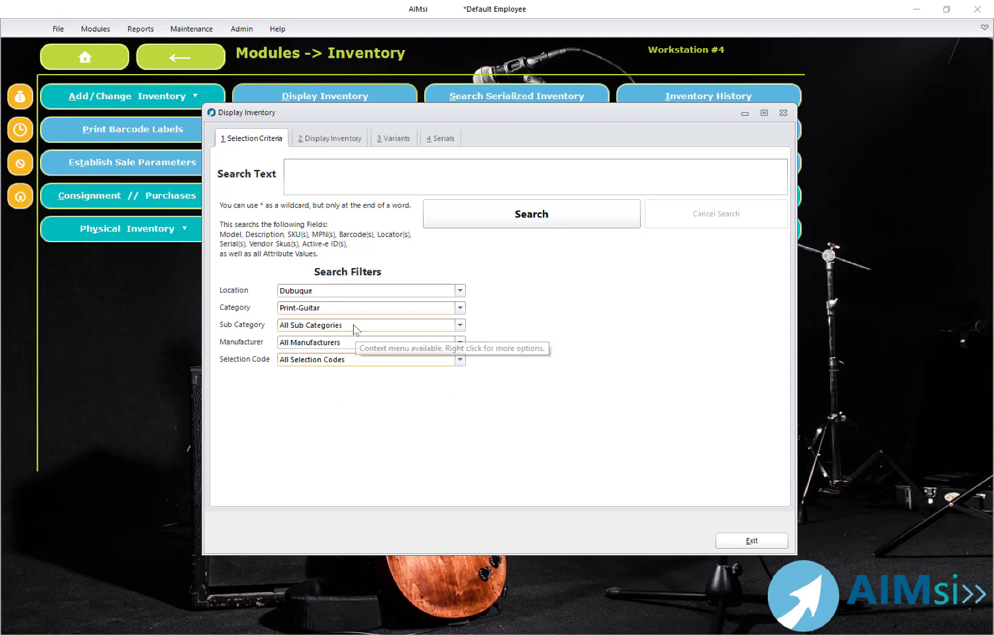
key("Down")
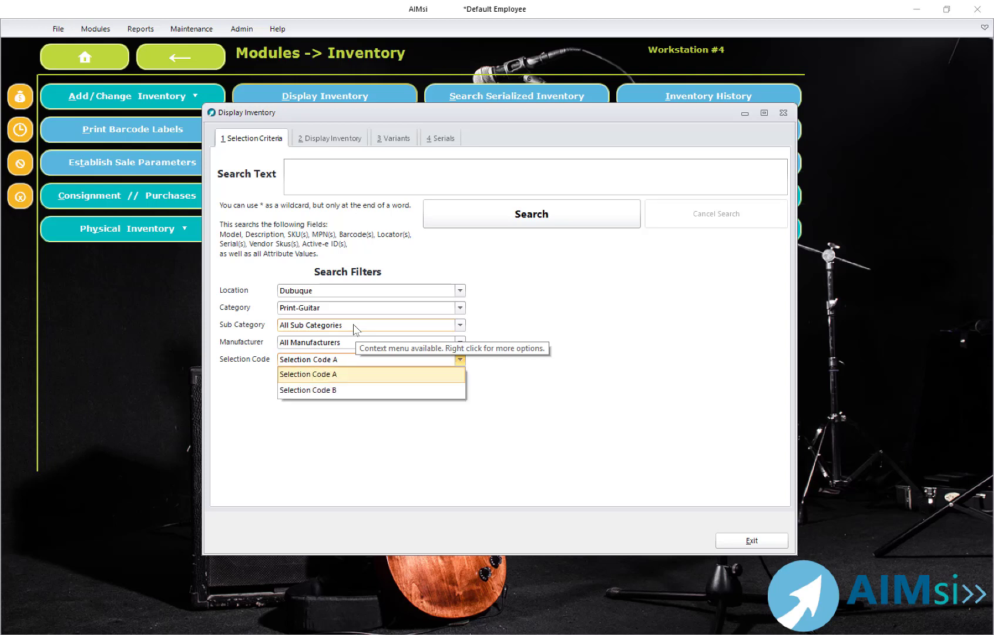
left_click(354, 326)
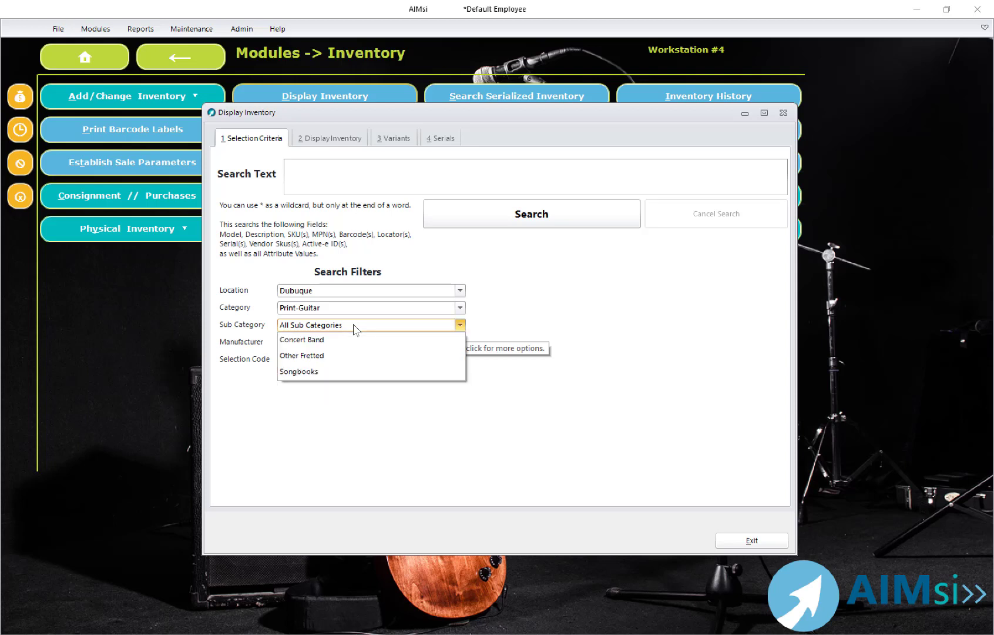
left_click(344, 355)
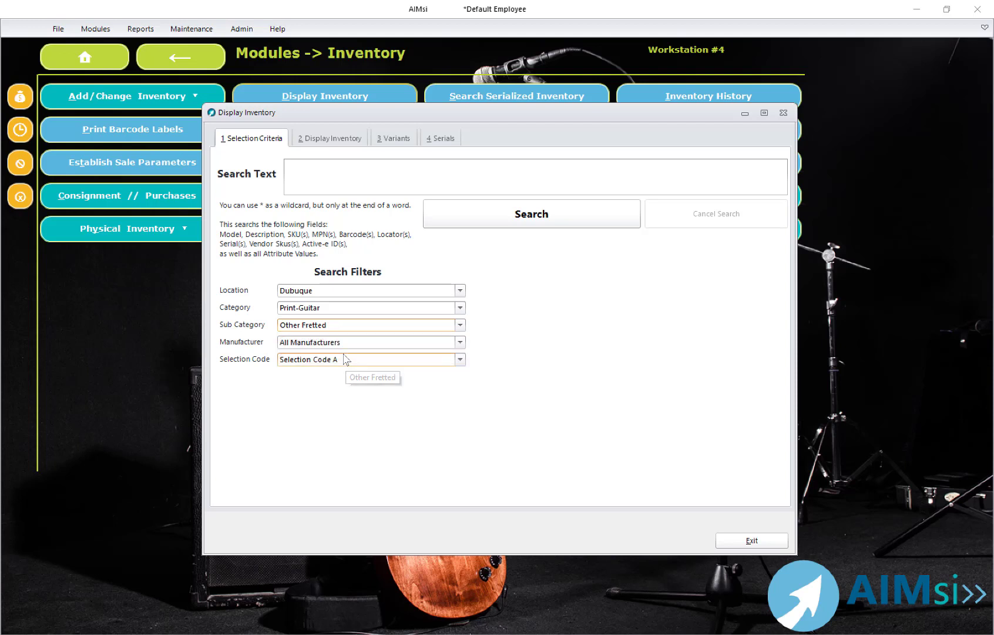
Step: Clear the selection code filter and run the inventory search
right_click(395, 362)
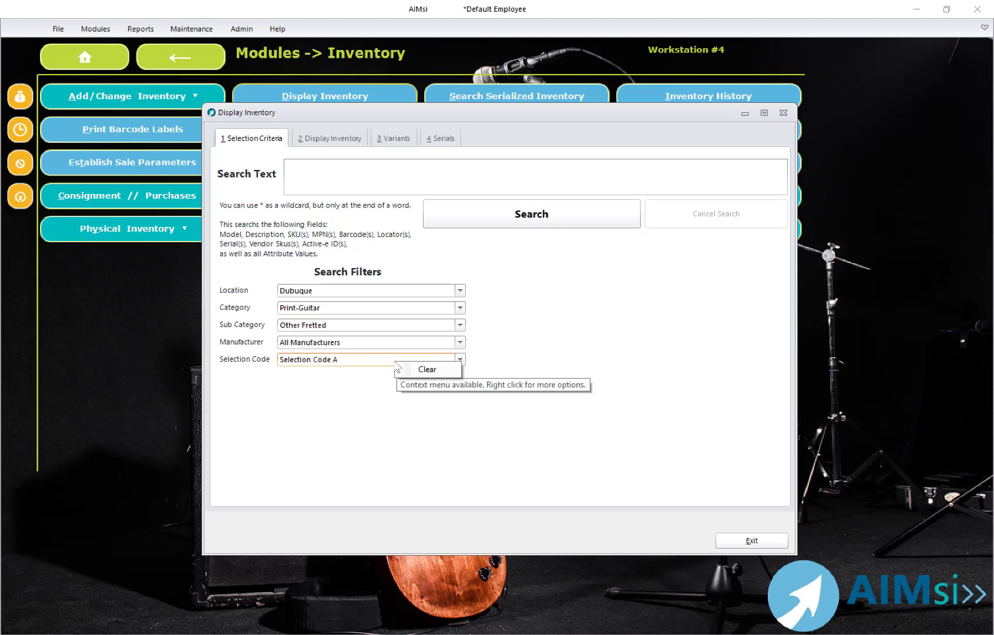
left_click(429, 368)
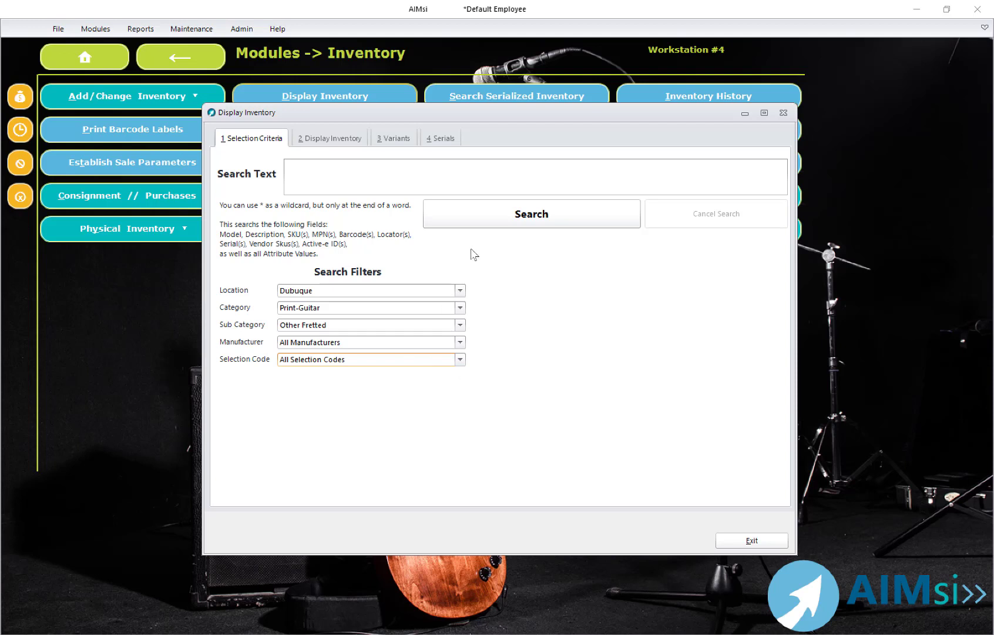
left_click(483, 223)
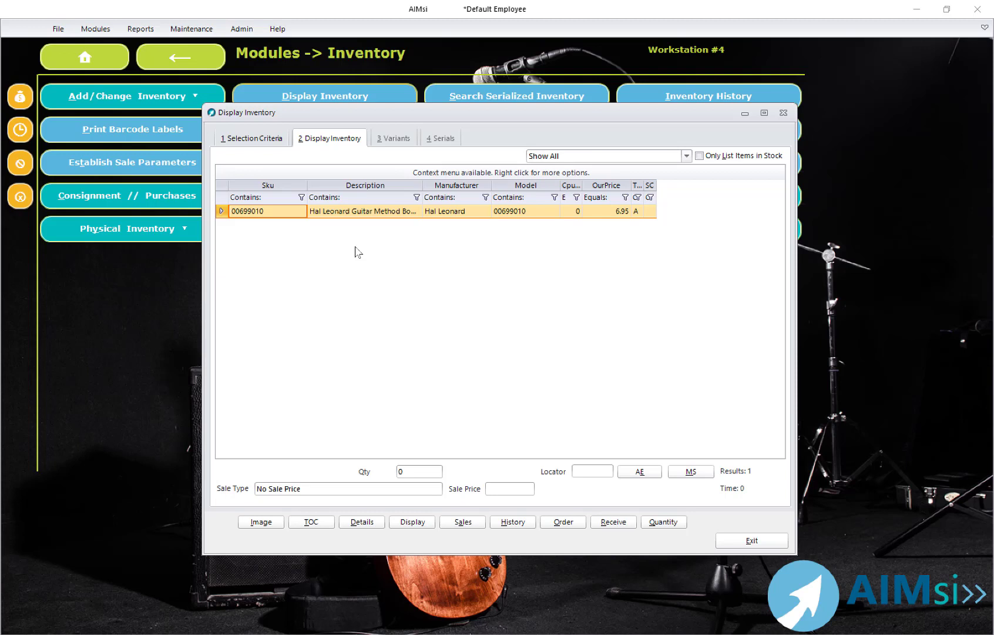
Step: View the found item's details, then close the details and the inventory display
left_click(367, 522)
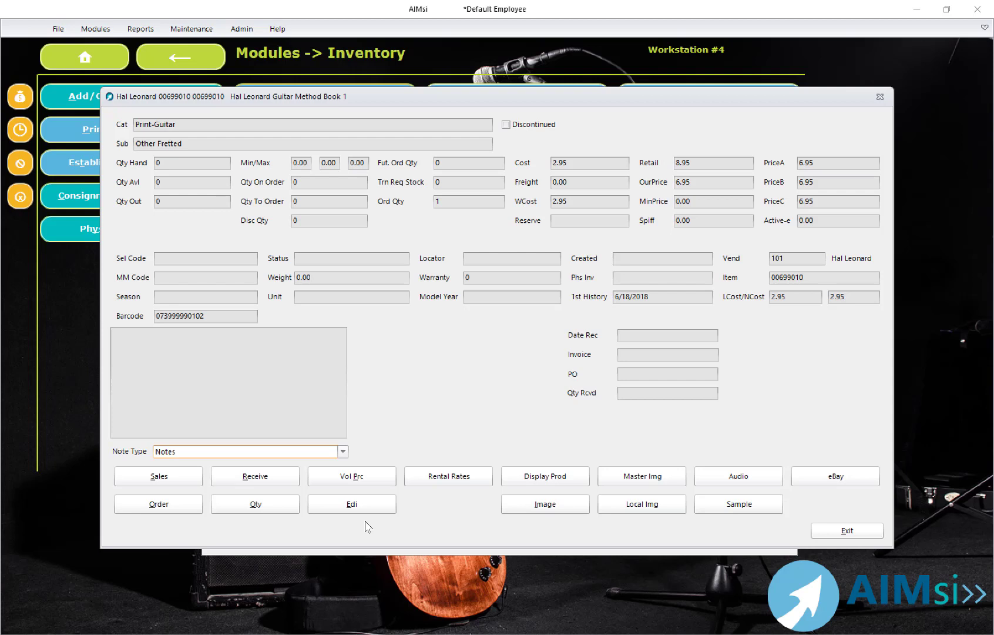
left_click(839, 532)
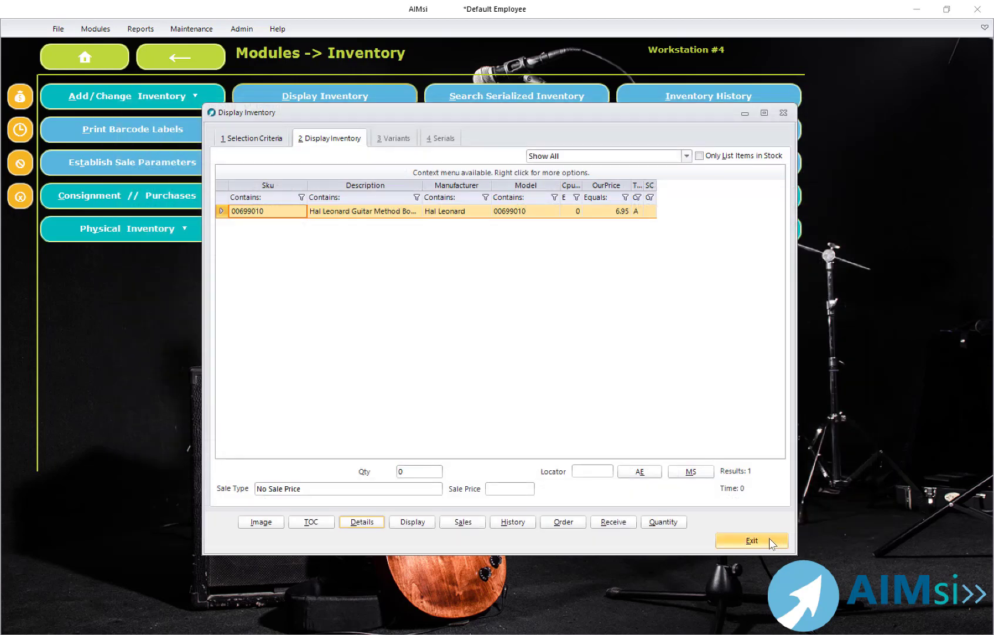
left_click(769, 538)
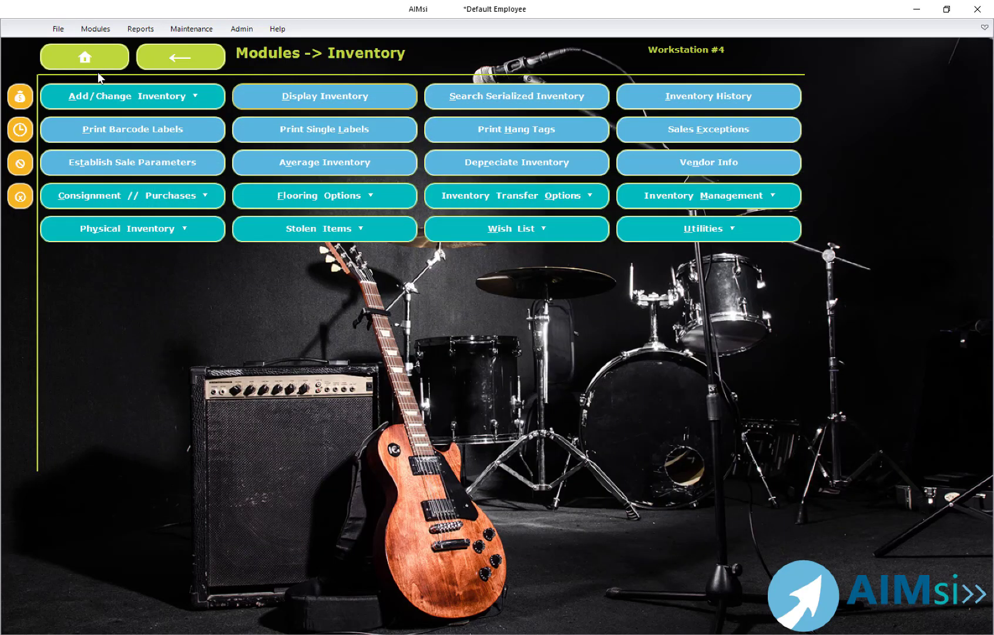
left_click(122, 103)
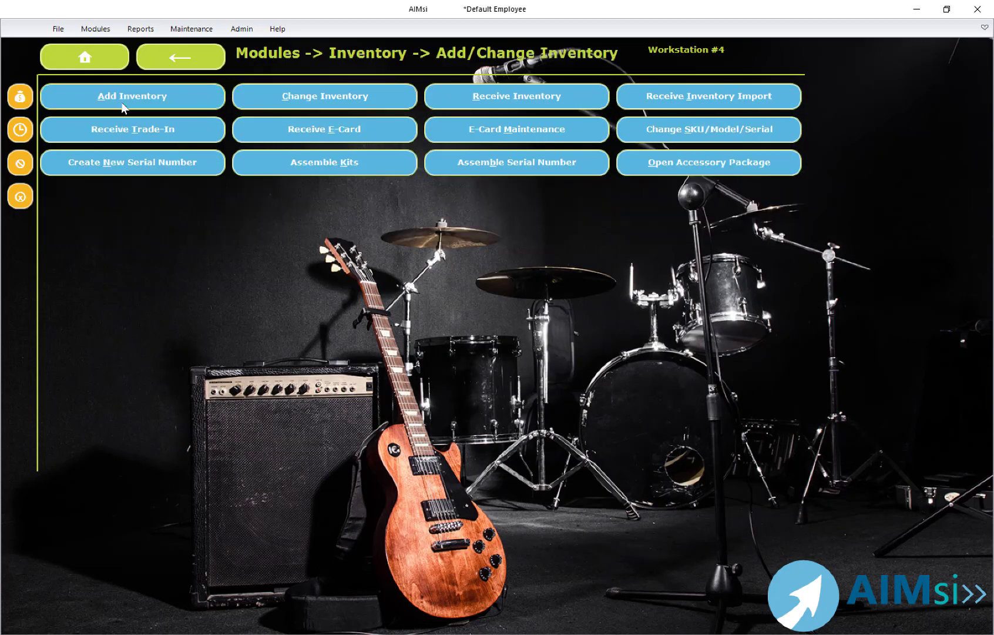
left_click(439, 99)
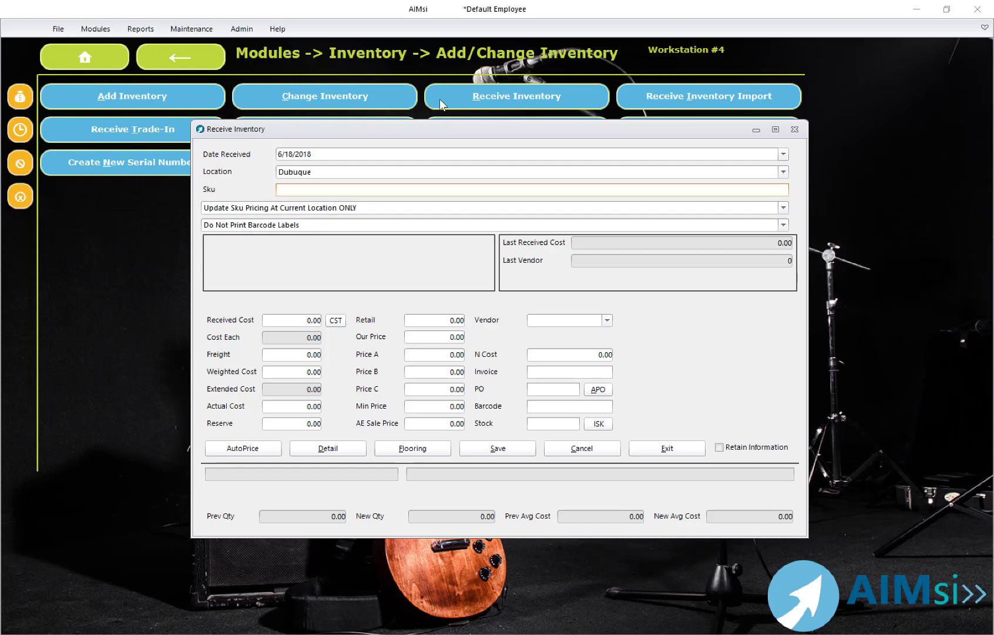
type("9780793512454")
key("Return")
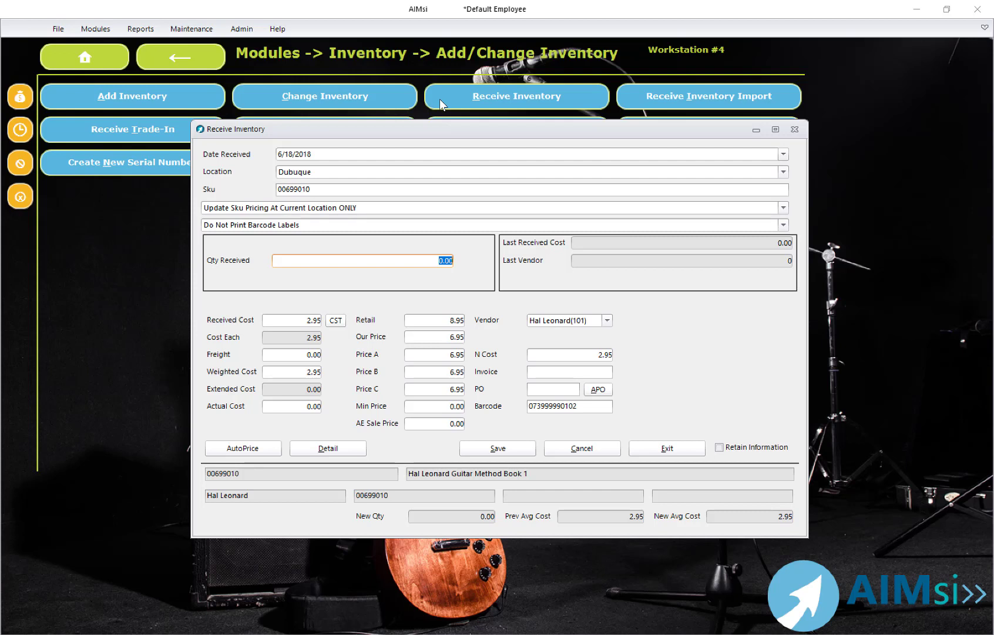
type("10")
key("Tab")
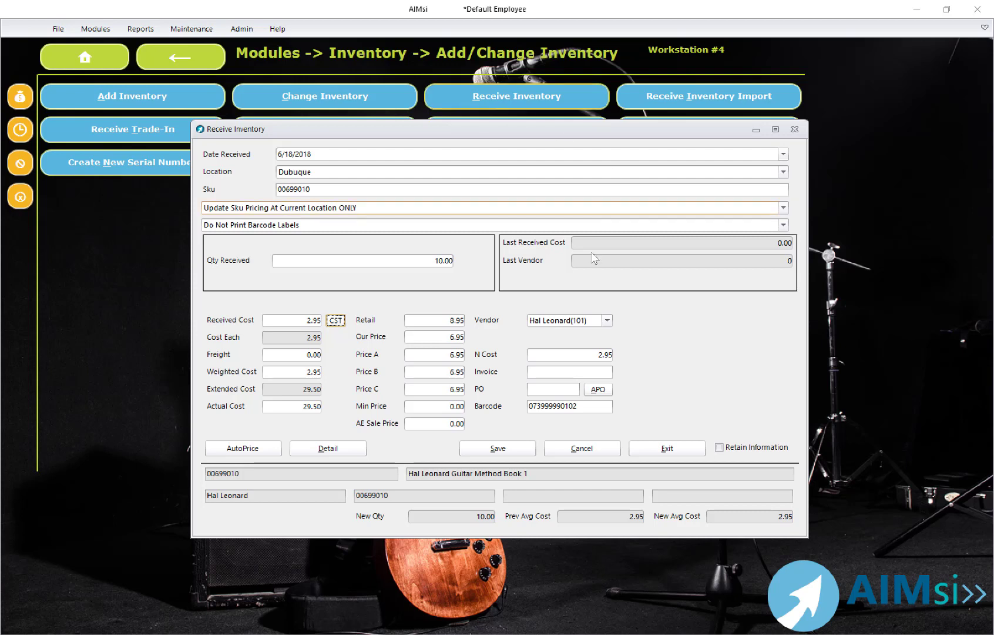
left_click(548, 386)
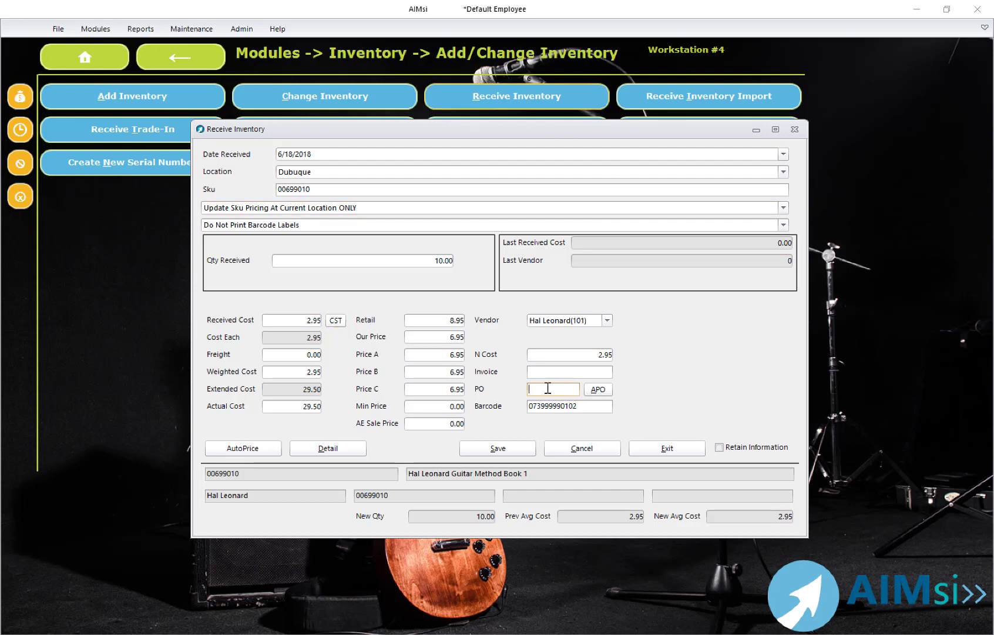